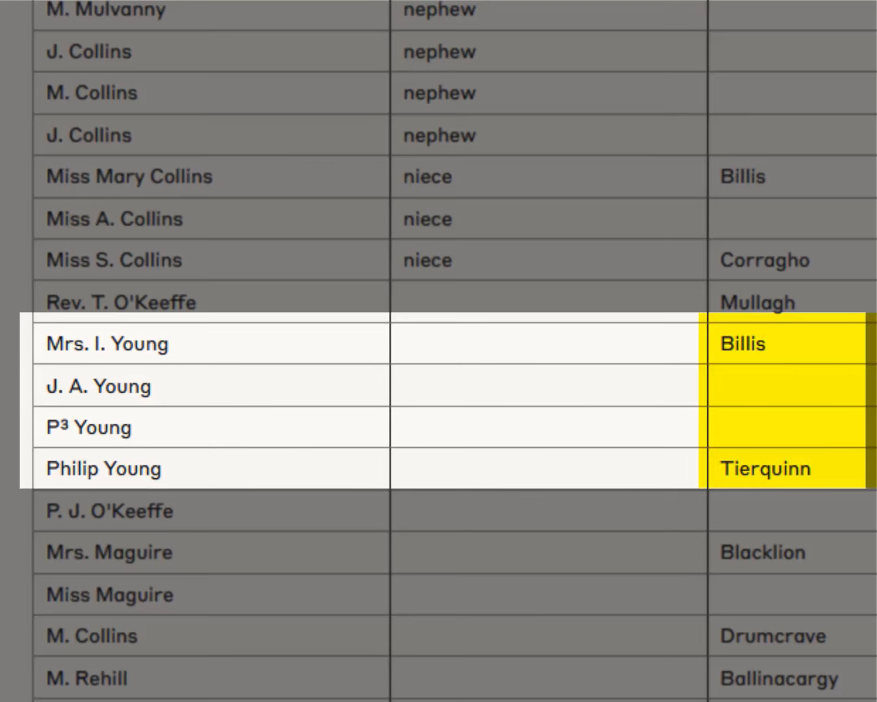
# Ask Claude to revise the table, explaining that "do." is an abbreviation for ditto and means that the placename is what appeared before.
pyautogui.write('ome names are f')
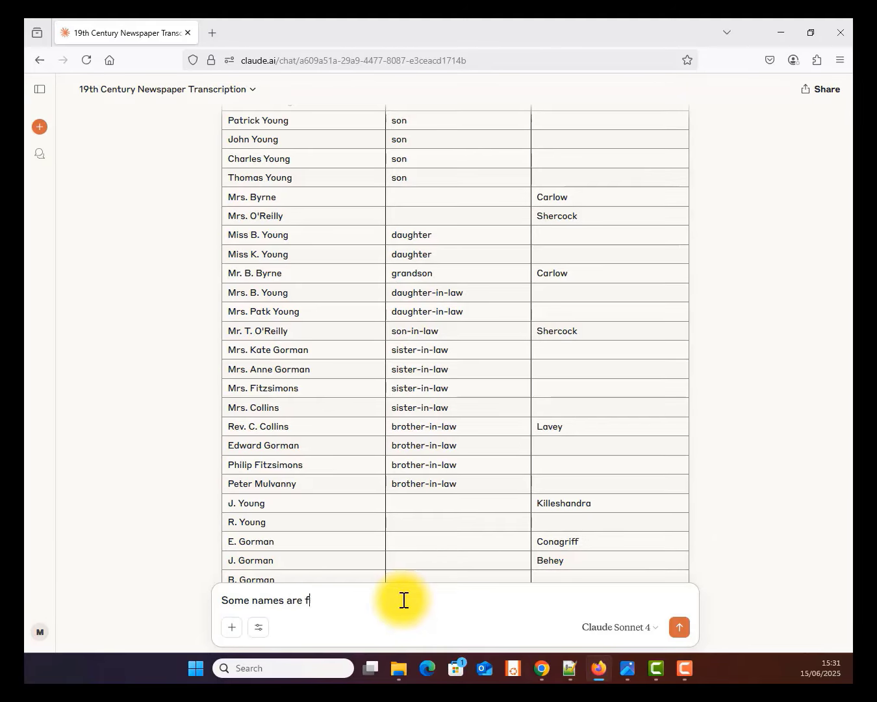
pyautogui.write('ollowed by the abbreviation "do')
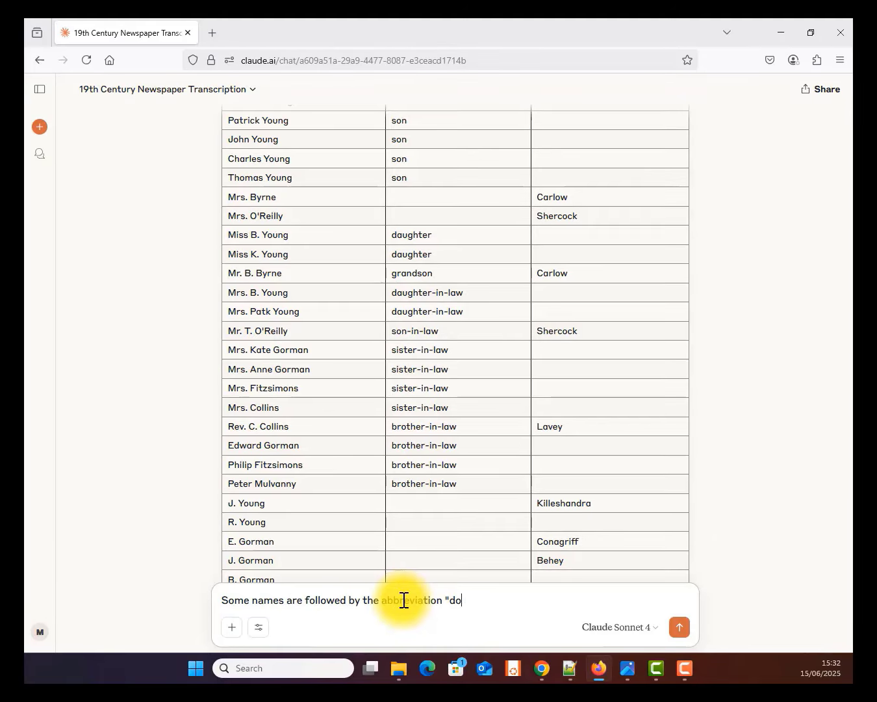
pyautogui.write('."')
pyautogui.hotkey('shift', 'Return')
pyautogui.write('This is an abbreviation for di')
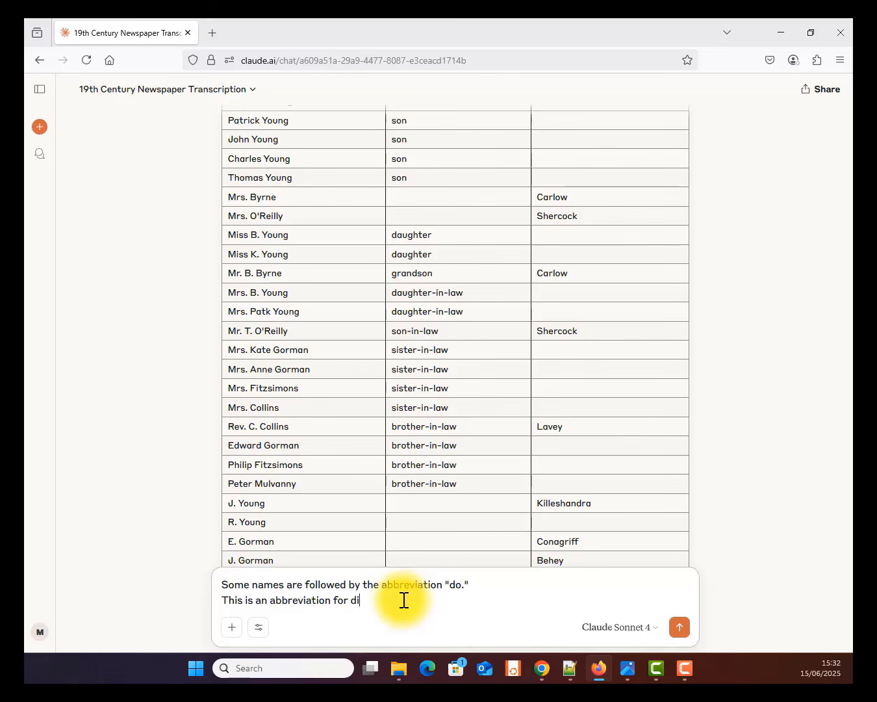
pyautogui.write('tto and means that the placename is ')
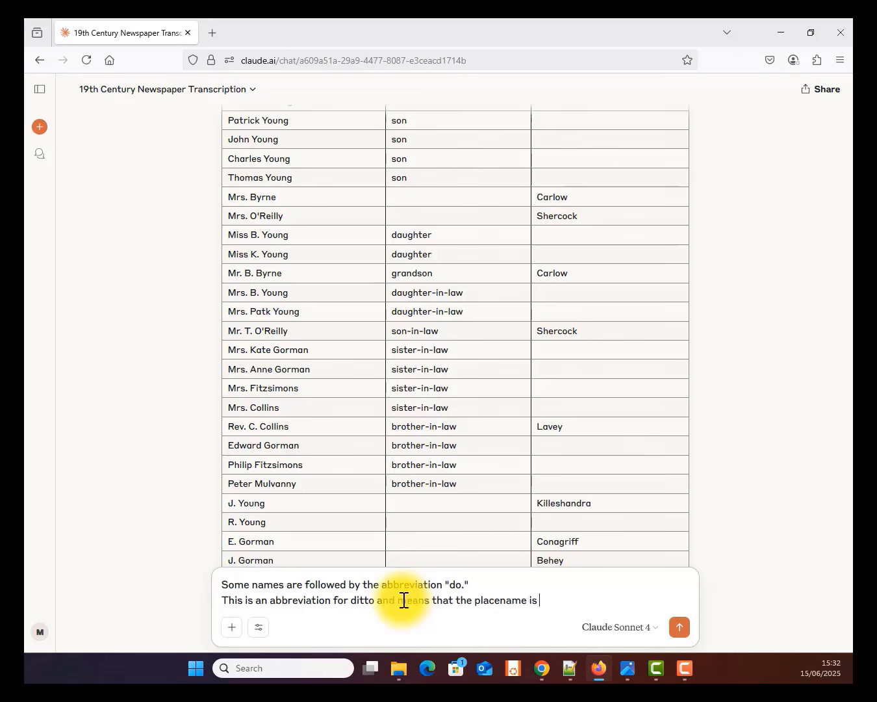
pyautogui.write('what appeared before.')
pyautogui.hotkey('shift', 'Return')
pyautogui.write('Revise the ')
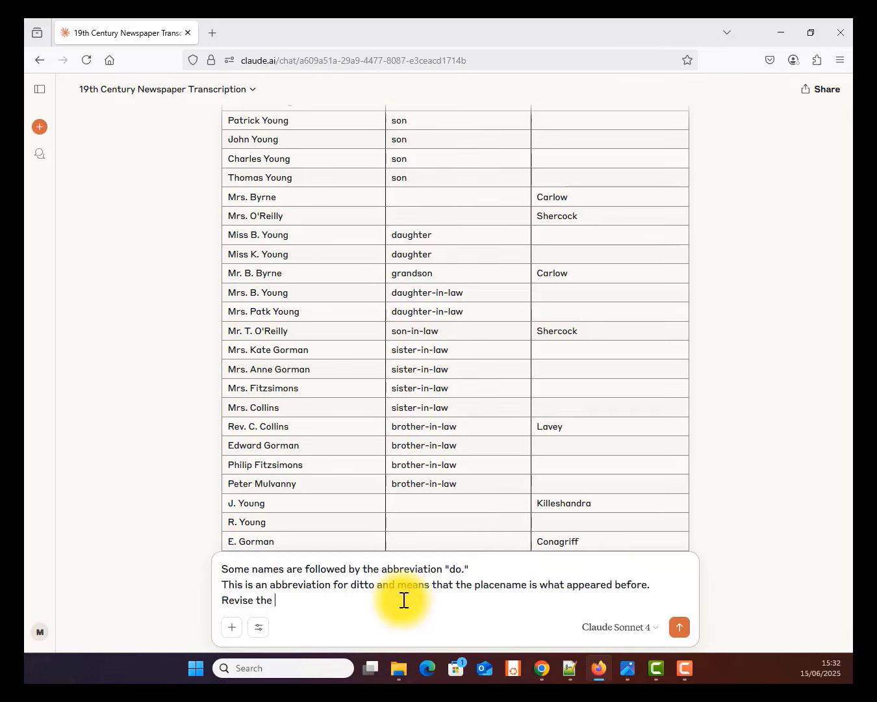
pyautogui.write('table on this basis.')
pyautogui.press('Return')
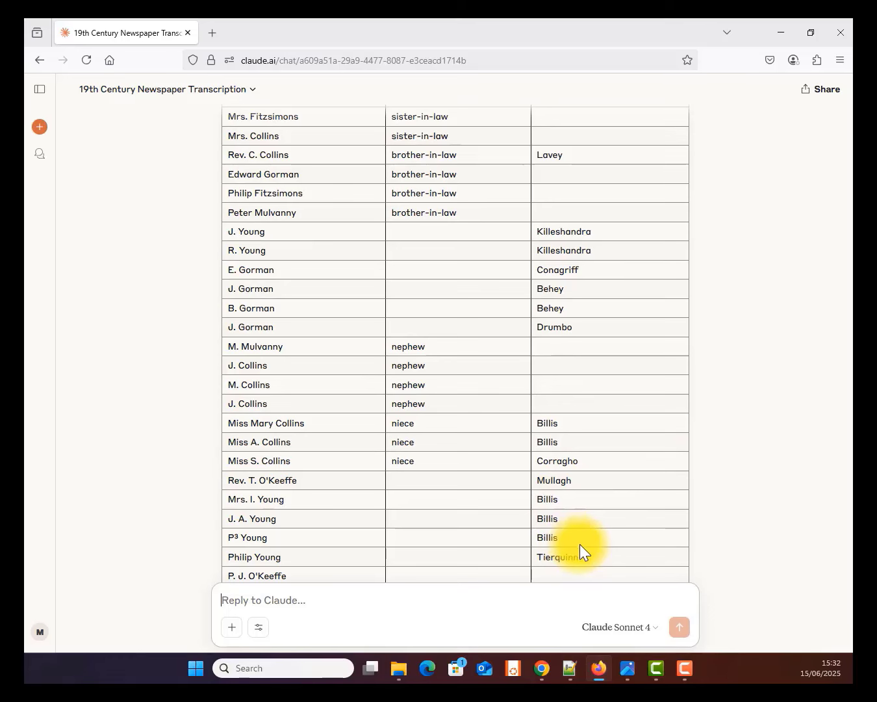
# Ask for a table revision assuming everyone in each section shares the relationship given in parentheses at its end, like "(sons)".
pyautogui.scroll(-3, 590, 543)
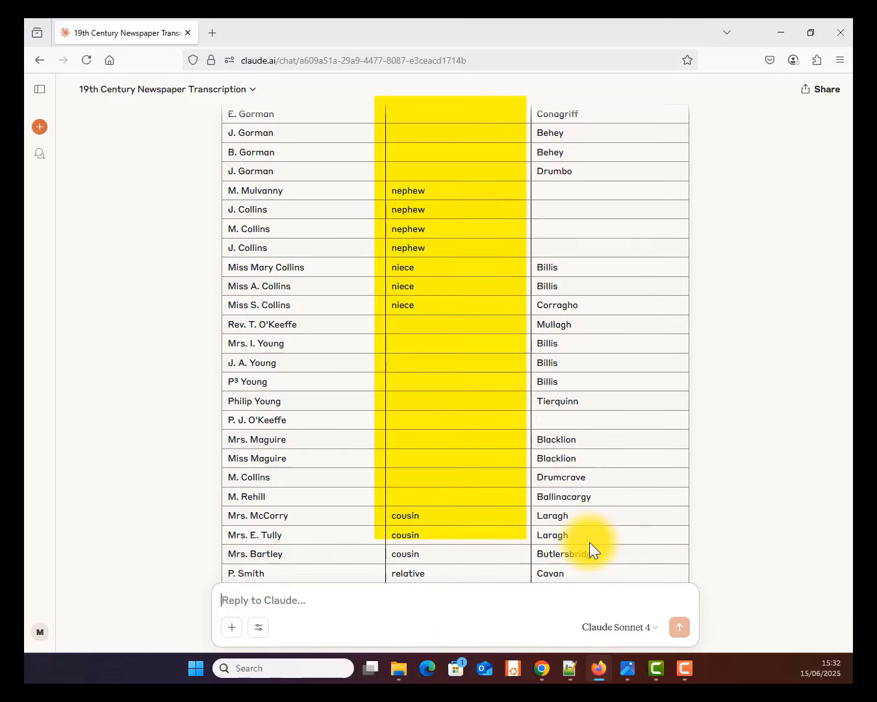
pyautogui.scroll(-1, 589, 542)
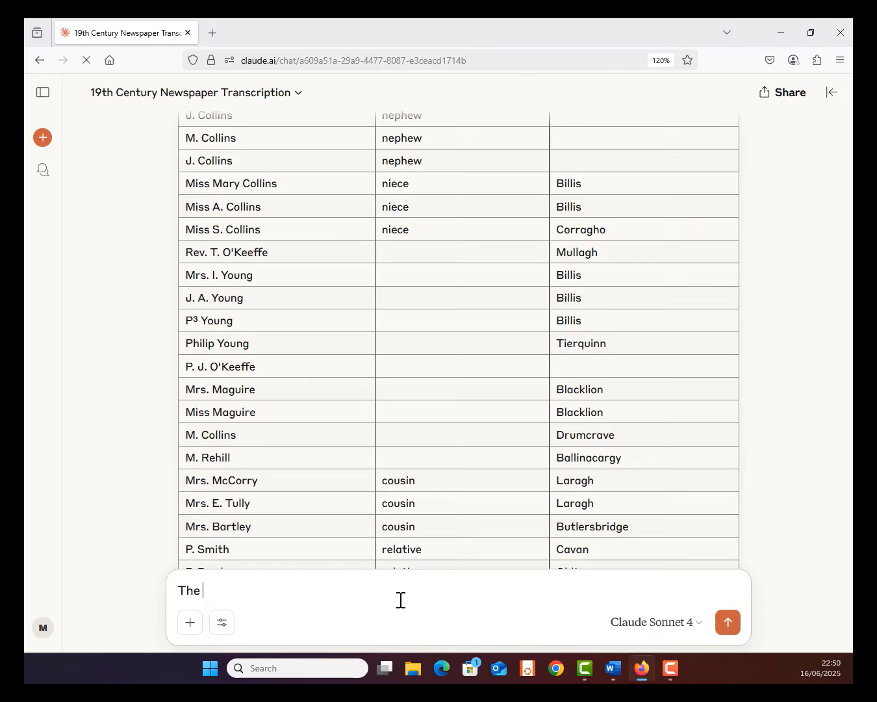
pyautogui.write('mourners are grouped i')
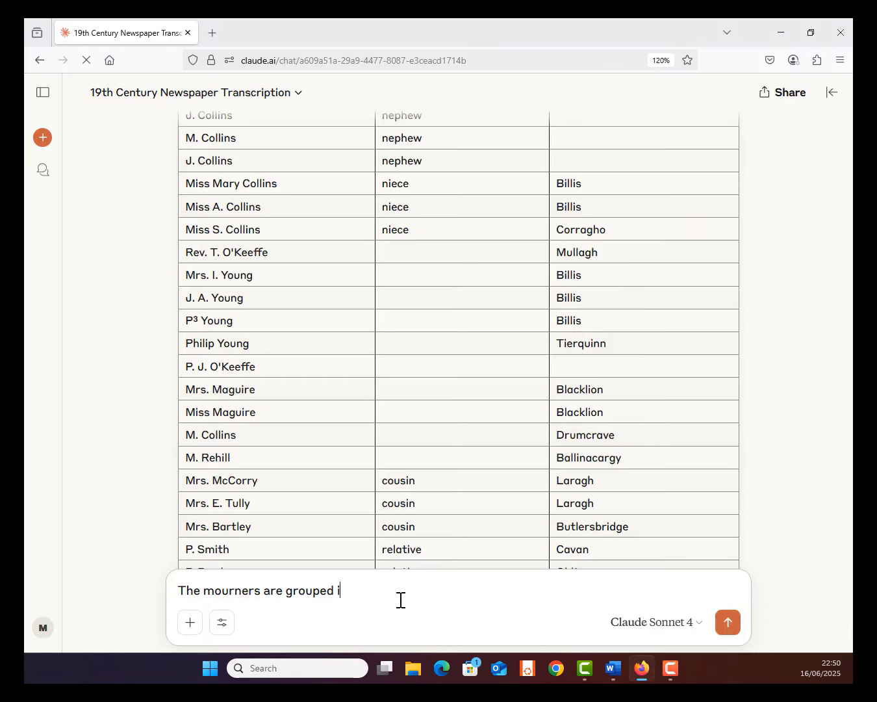
pyautogui.write('nto sections that end with the relationship in parenthe')
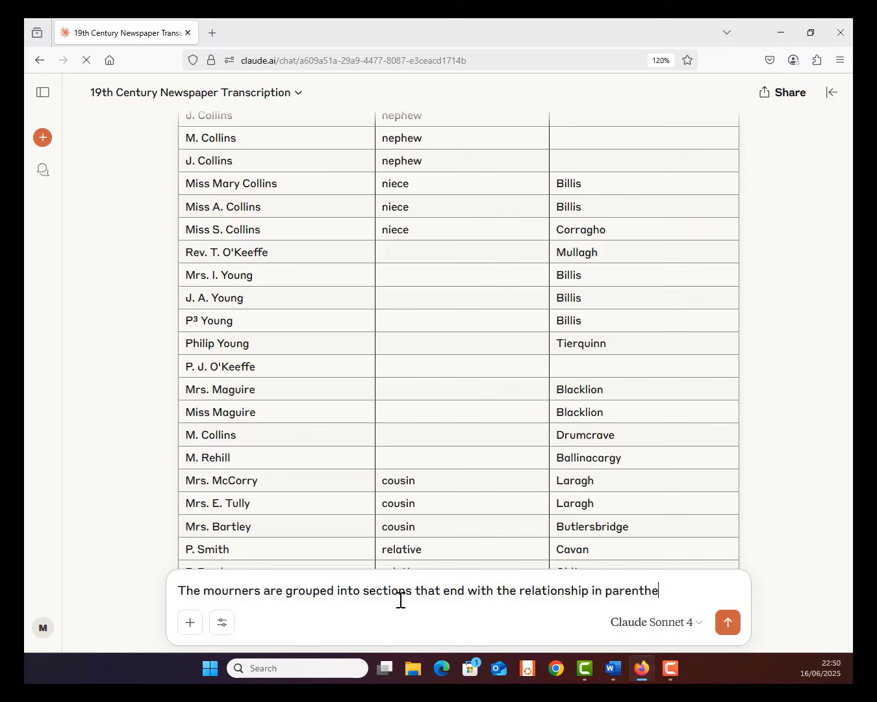
pyautogui.write('ses, like "(sons)".')
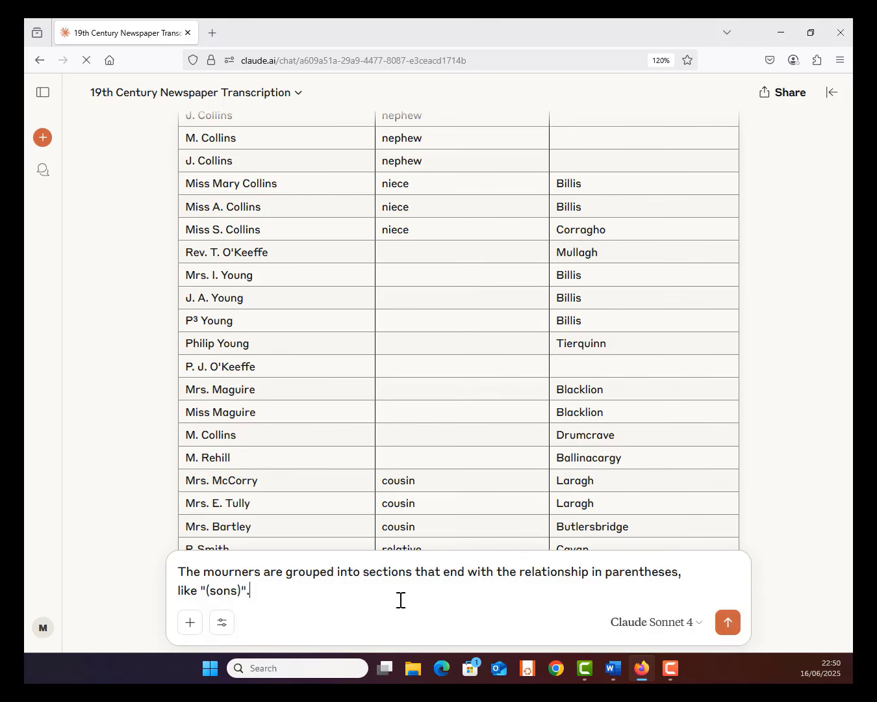
pyautogui.hotkey('shift', 'Return')
pyautogui.hotkey('shift', 'Return')
pyautogui.write('You can assume that everyone in e')
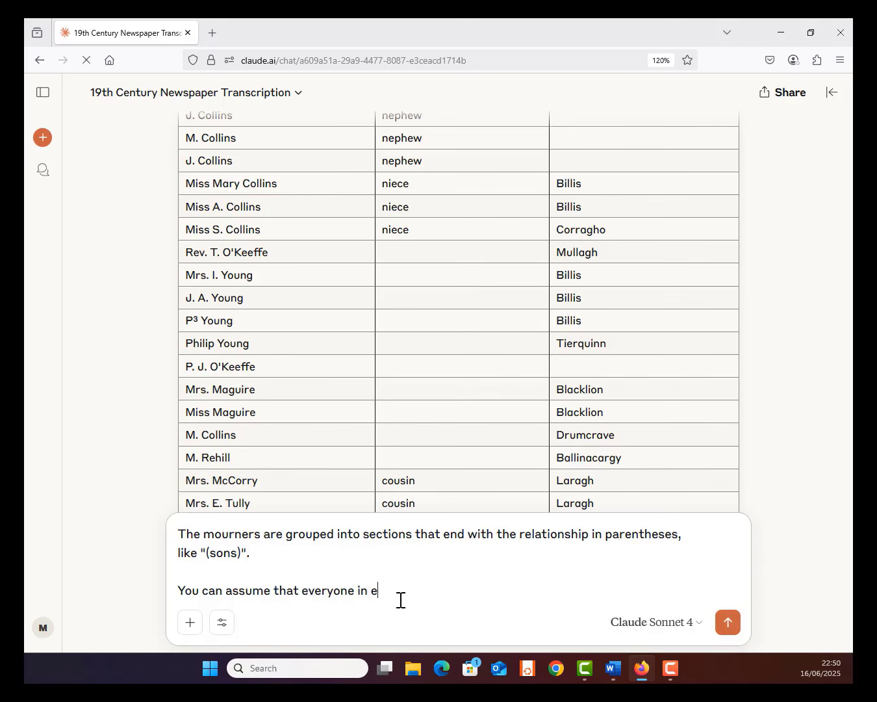
pyautogui.write('ach section shares that relationship.')
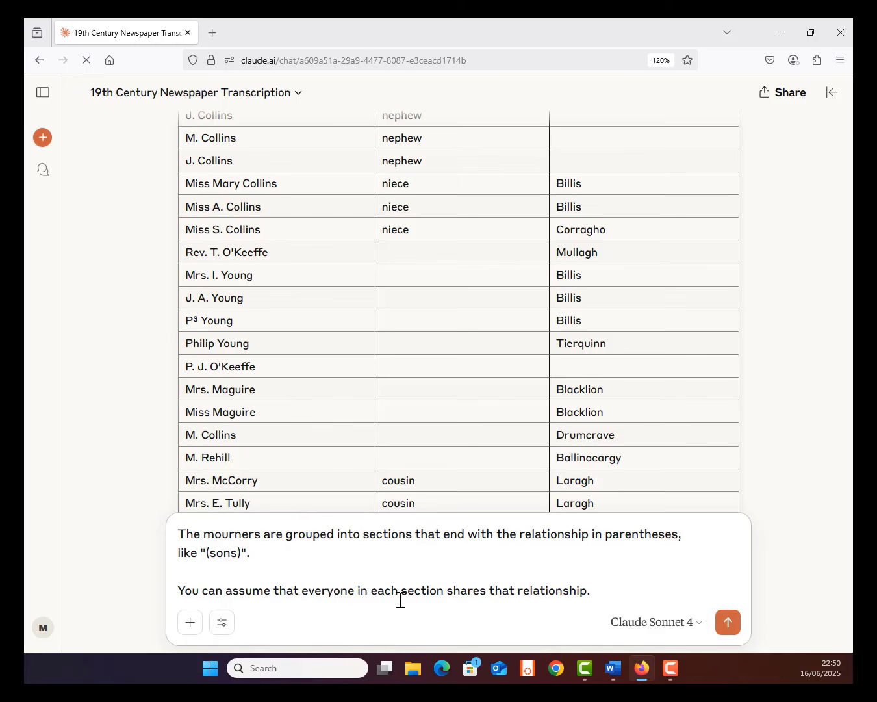
pyautogui.hotkey('shift', 'Return')
pyautogui.hotkey('shift', 'Return')
pyautogui.write('Revise the table on this b')
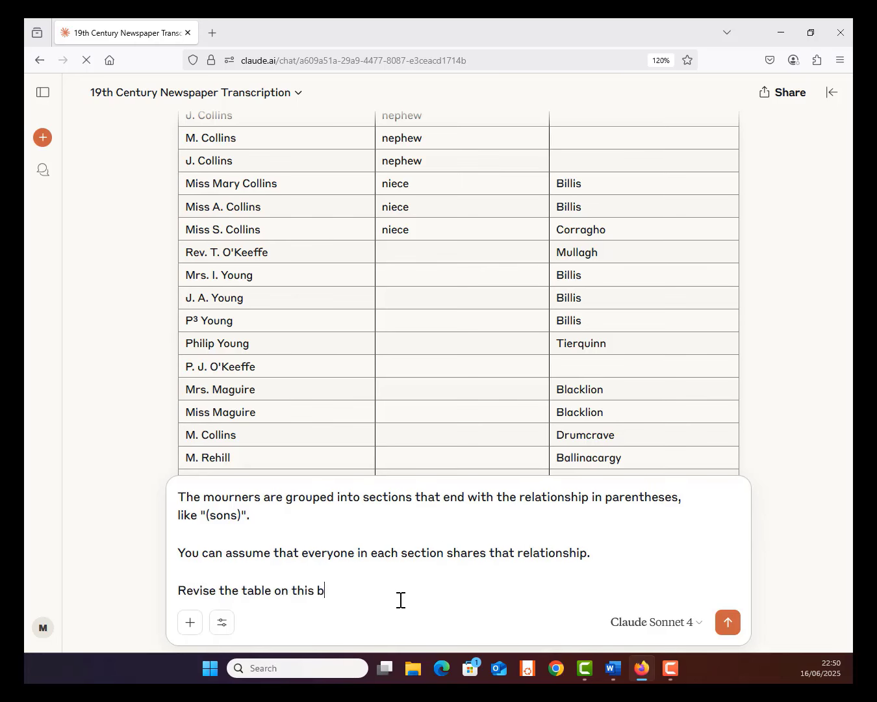
pyautogui.write('asis.')
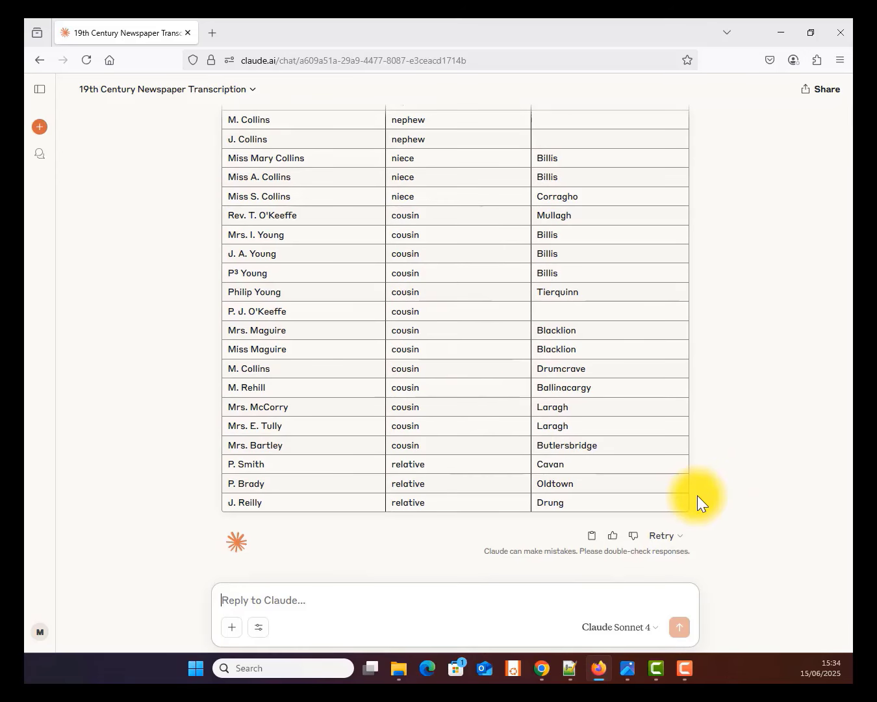
# Copy the revised mourner table and paste it into cell A1 of a new blank Google Sheets spreadsheet.
pyautogui.scroll(3, 697, 495)
pyautogui.scroll(-3, 698, 495)
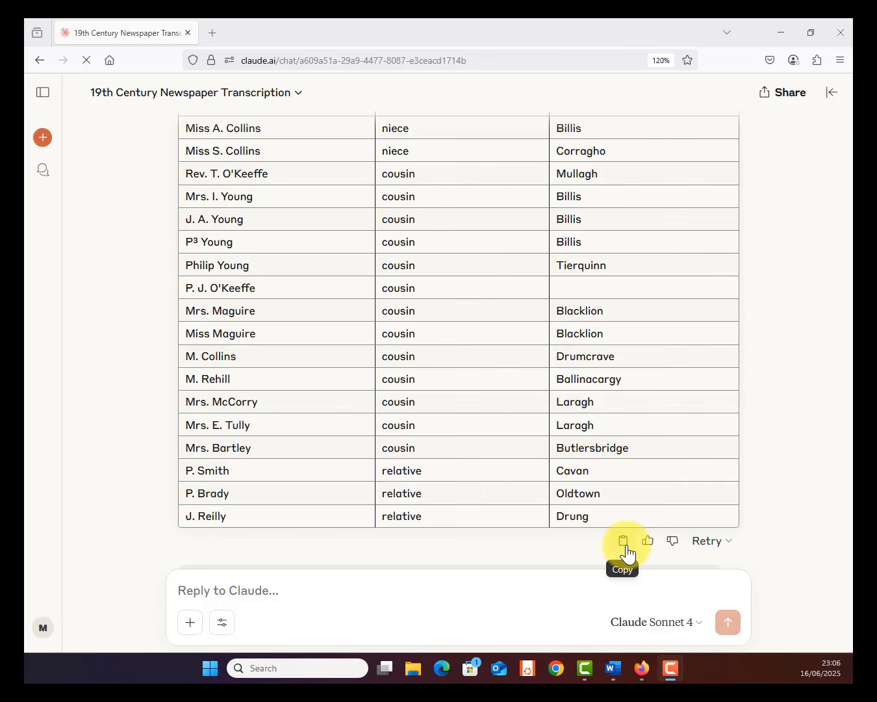
pyautogui.click(625, 549)
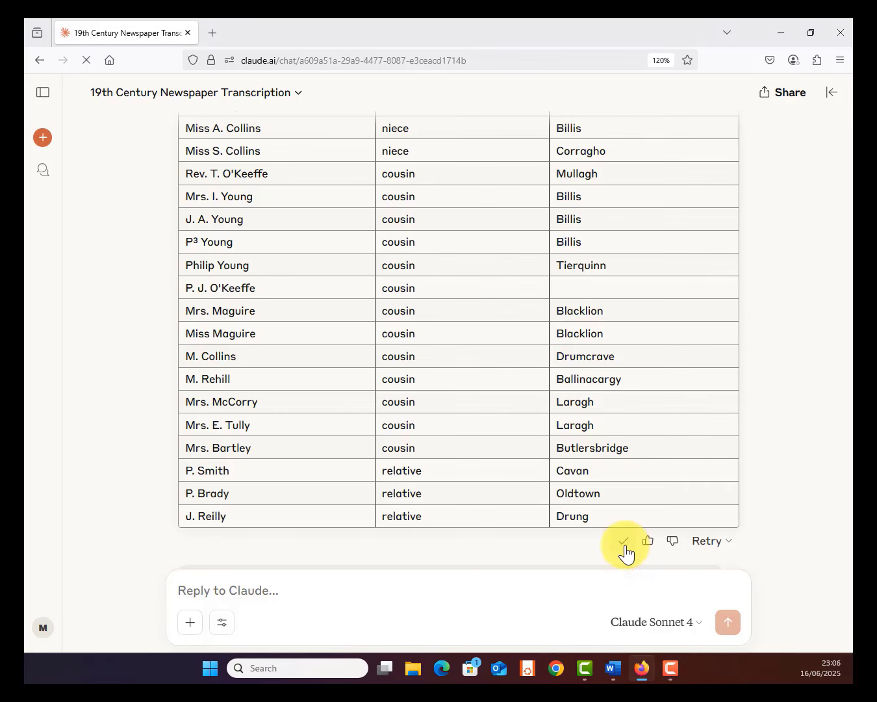
pyautogui.click(214, 32)
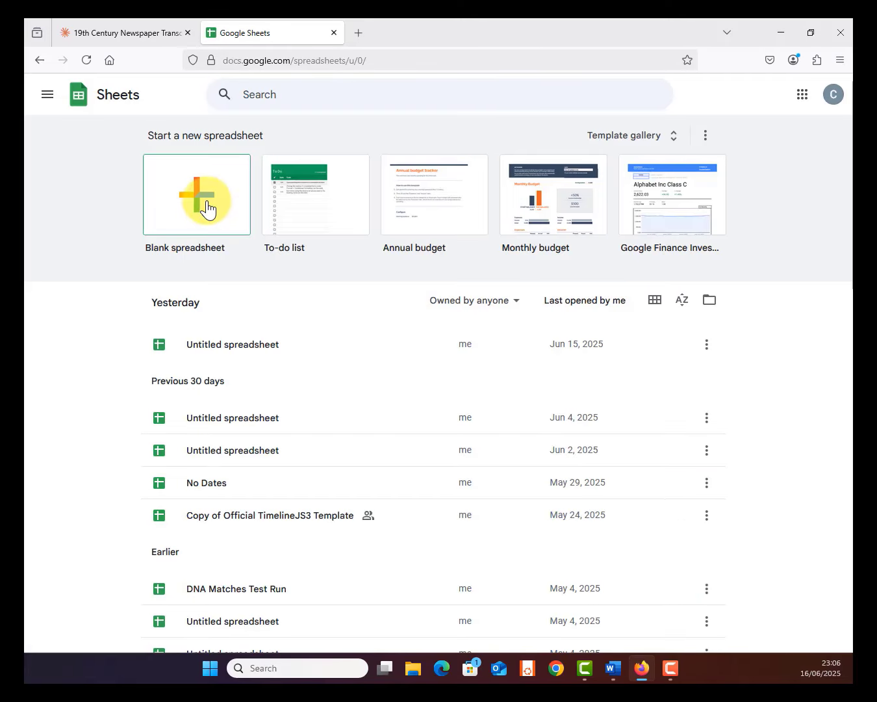
pyautogui.click(206, 207)
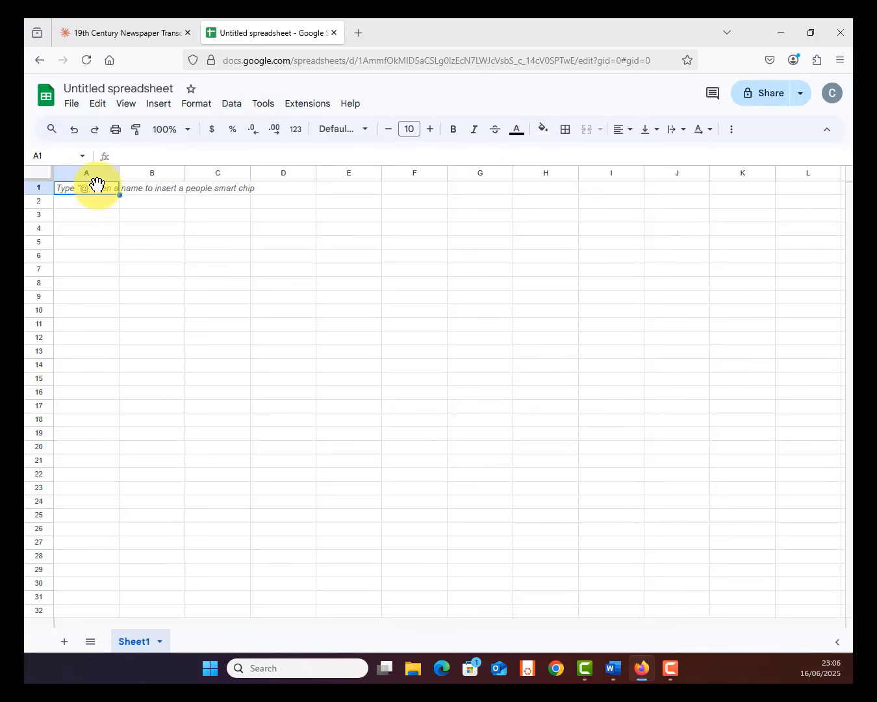
pyautogui.hotkey('ctrl', 'v')
# Delete the empty first row above the pasted table's header.
pyautogui.click(34, 188)
pyautogui.rightClick(34, 188)
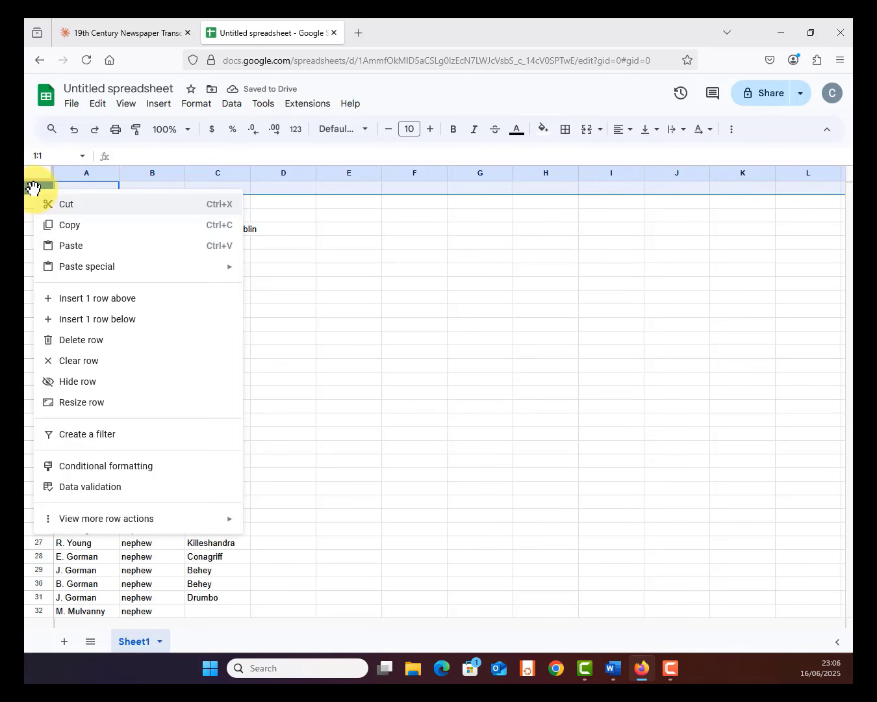
pyautogui.click(93, 340)
# Review the Name, Relationship and Location columns of the pasted mourner table down to the last row.
pyautogui.click(118, 185)
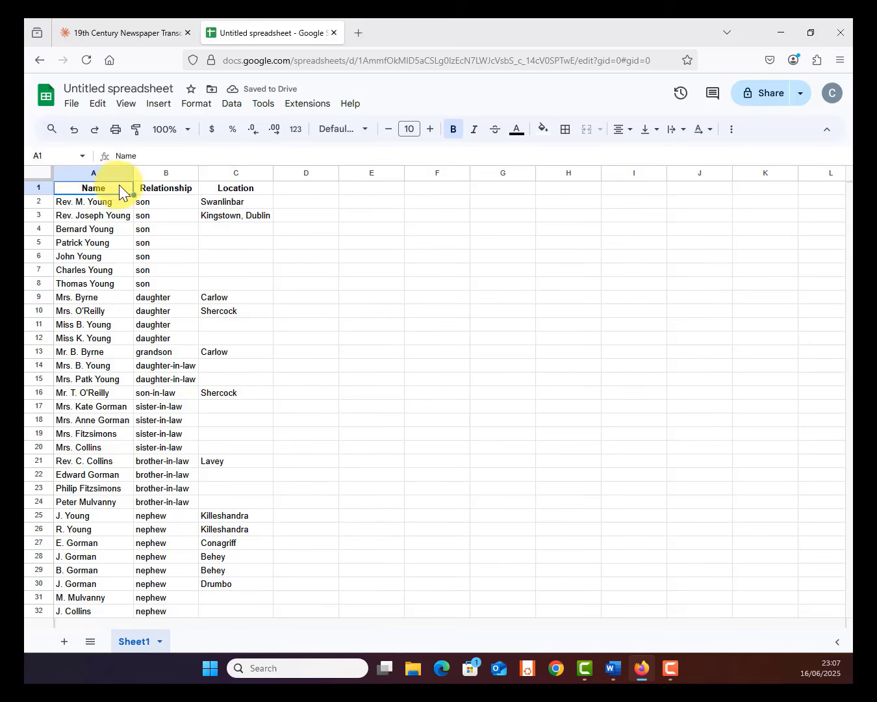
pyautogui.click(209, 185)
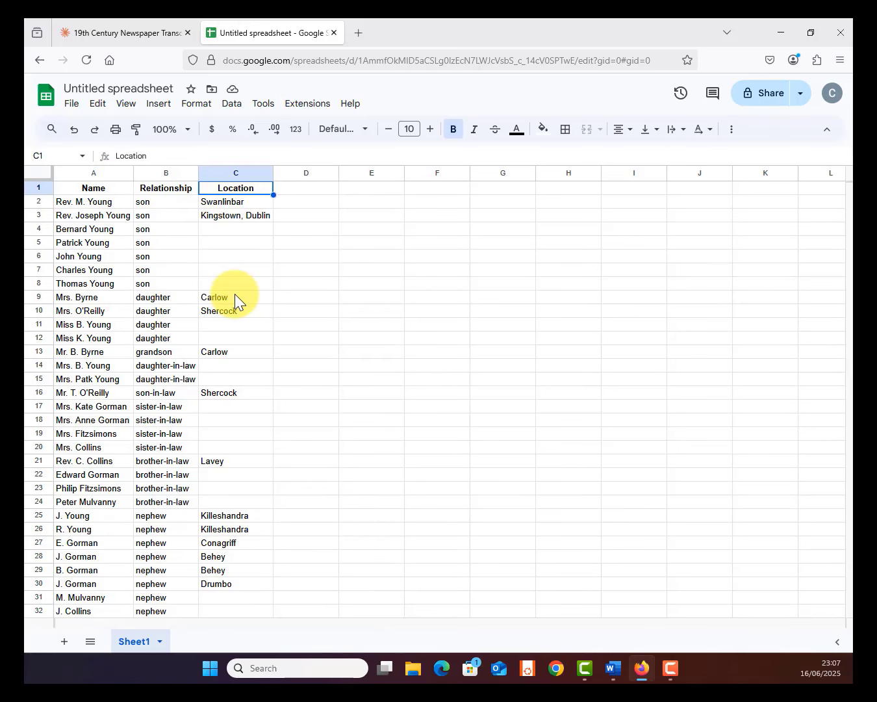
pyautogui.scroll(-9, 234, 294)
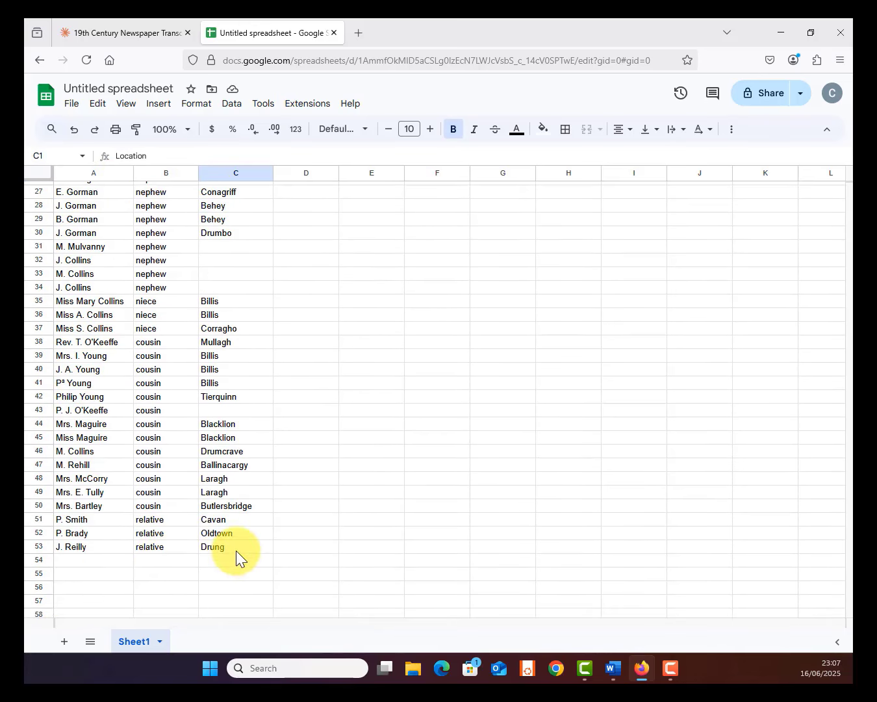
pyautogui.scroll(9, 236, 551)
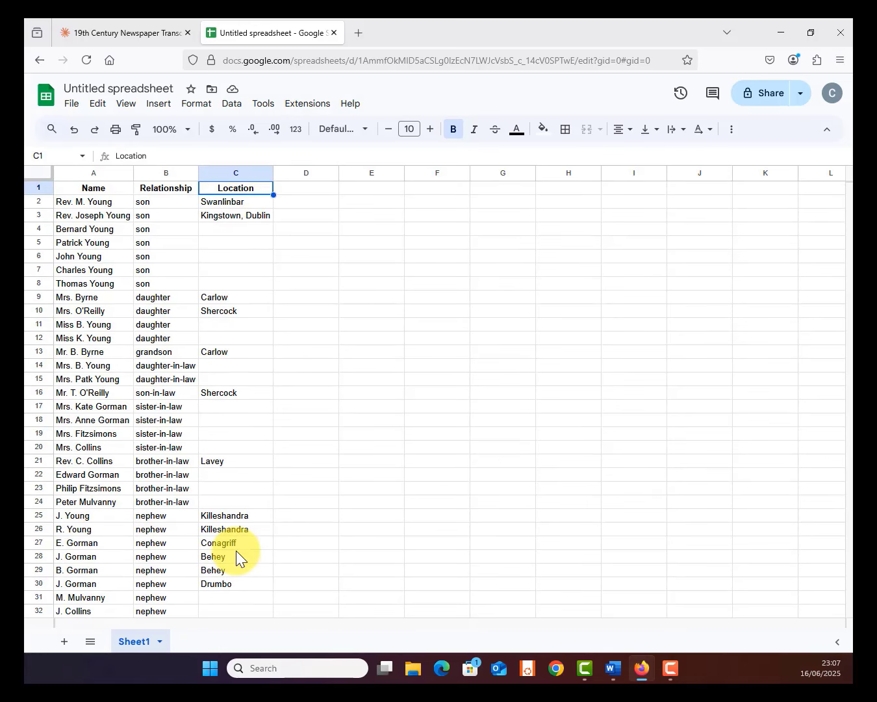
pyautogui.scroll(-6, 174, 508)
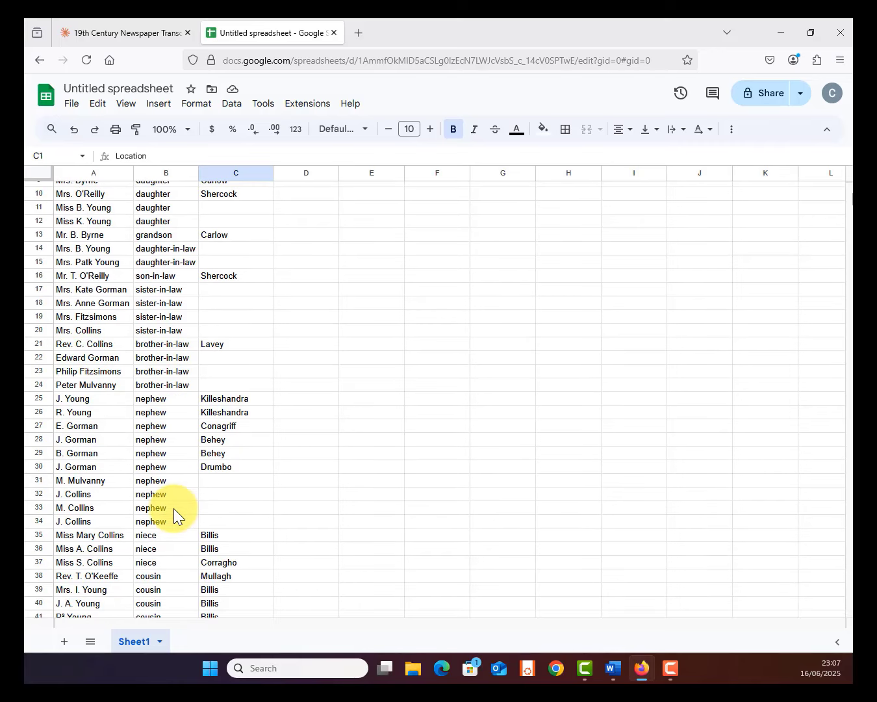
pyautogui.scroll(-2, 210, 483)
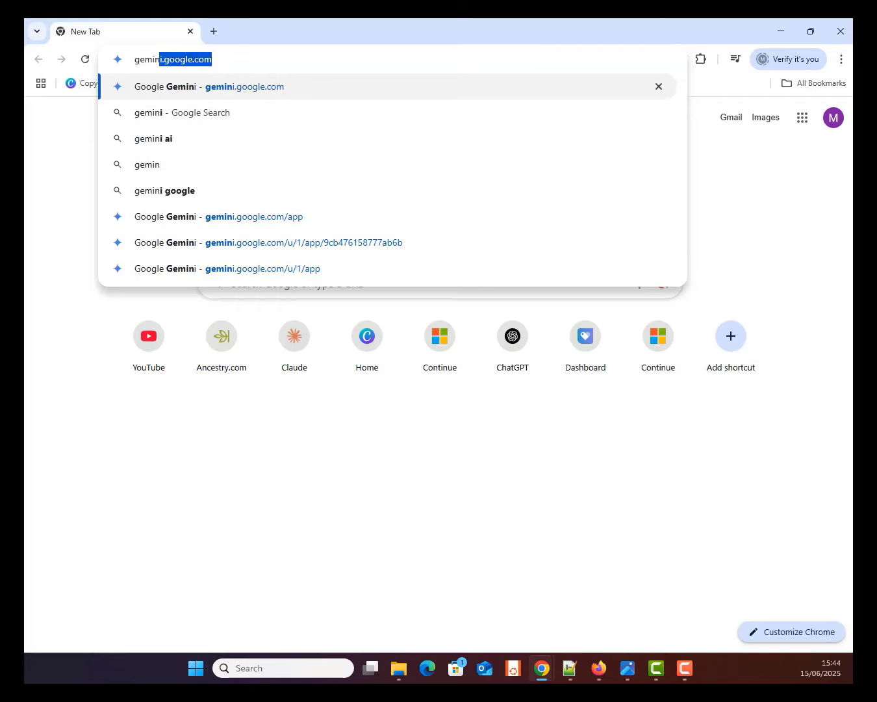
# In Gemini, write a prompt addressing it as an expert in genealogy, history and 19th and 20th Century newspaper transcription, asking it to transcribe a newspaper page image.
pyautogui.press('Return')
pyautogui.click(622, 568)
pyautogui.write('You are an expert in genealogy and history.')
pyautogui.hotkey('shift', 'Return')
pyautogui.write('You are also an ex')
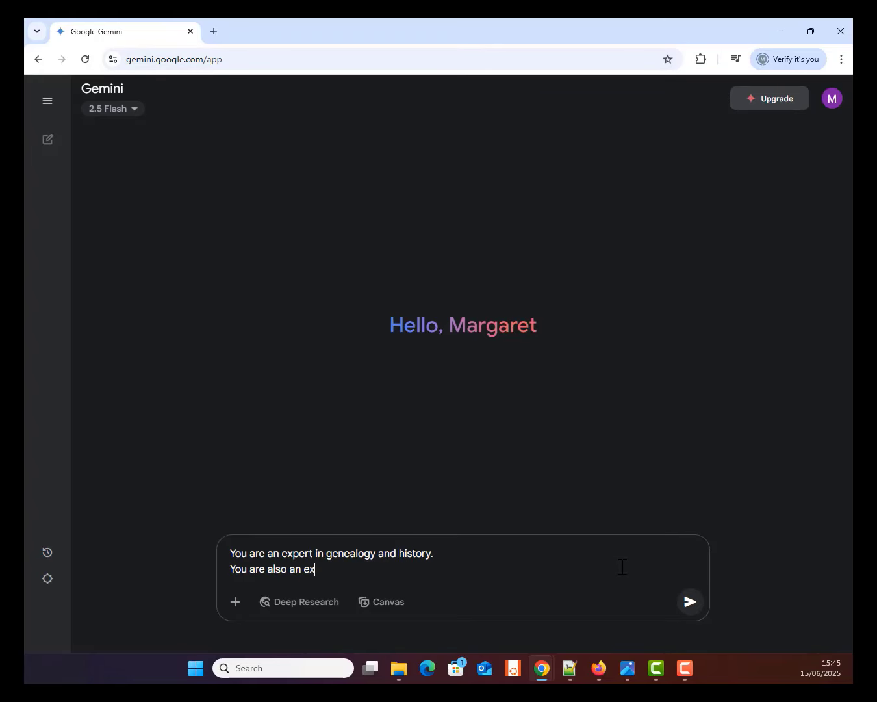
pyautogui.write('pert in transcription of images from 19th and 20t')
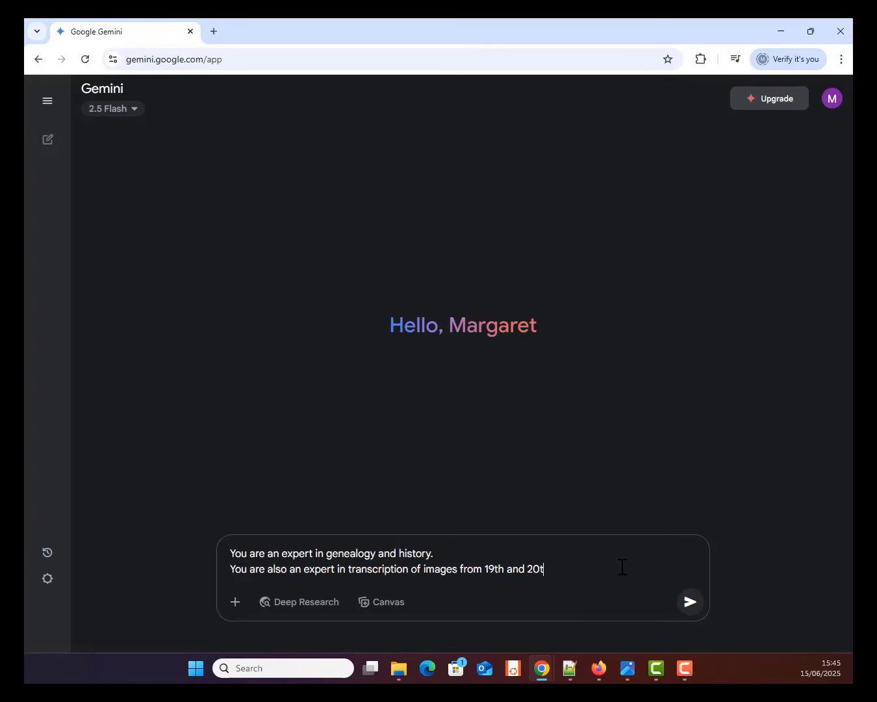
pyautogui.write('h Century newspapers.')
pyautogui.hotkey('shift', 'Return')
pyautogui.write('I will give you an image')
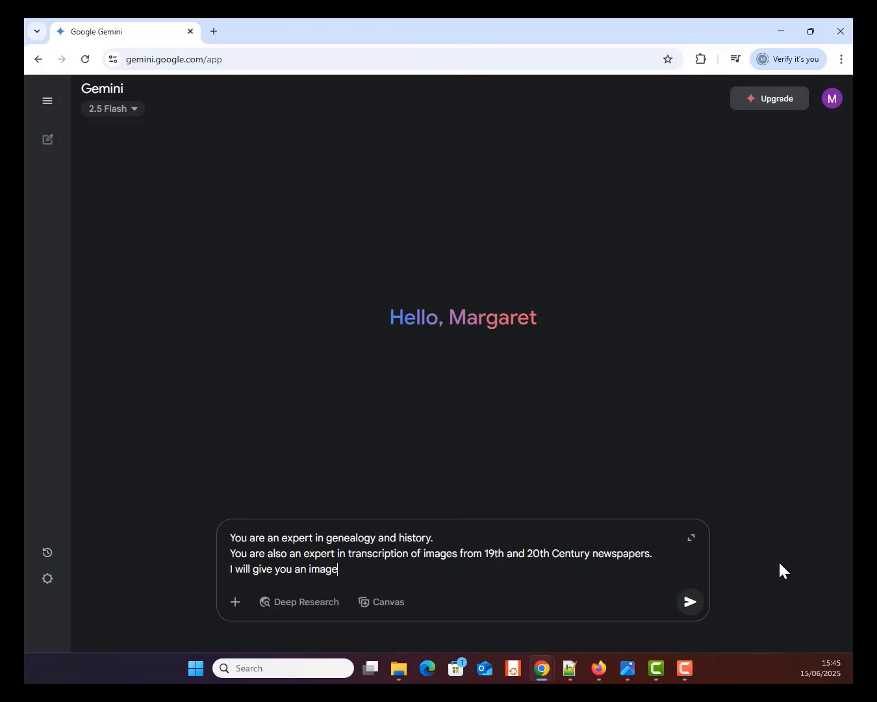
pyautogui.write(' from a newspaper page. Please transcribe it.')
# Upload the newspaper page image and submit it with the transcription prompt.
pyautogui.click(234, 608)
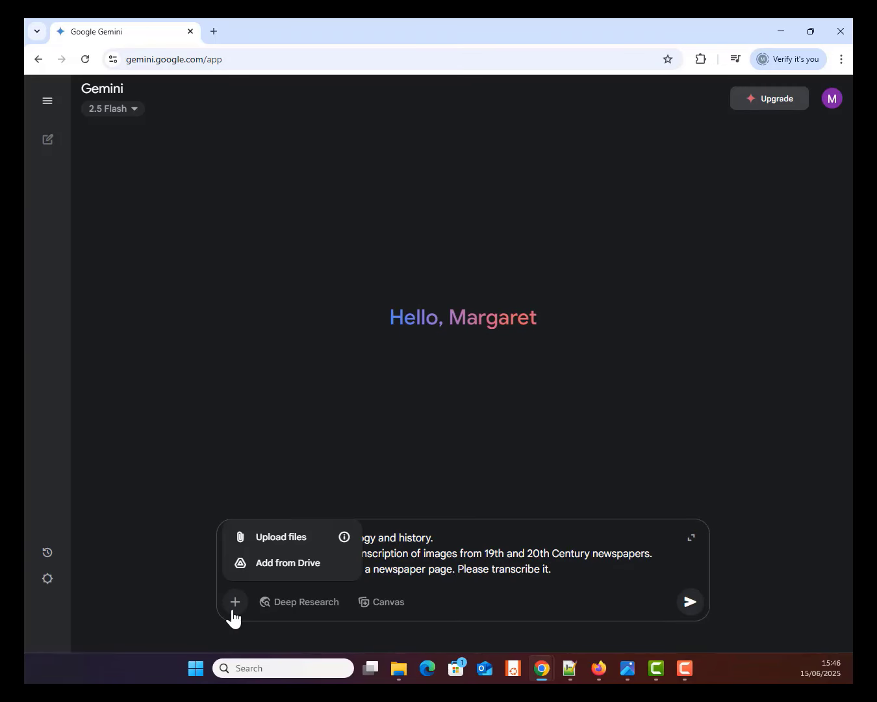
pyautogui.click(281, 537)
pyautogui.click(181, 145)
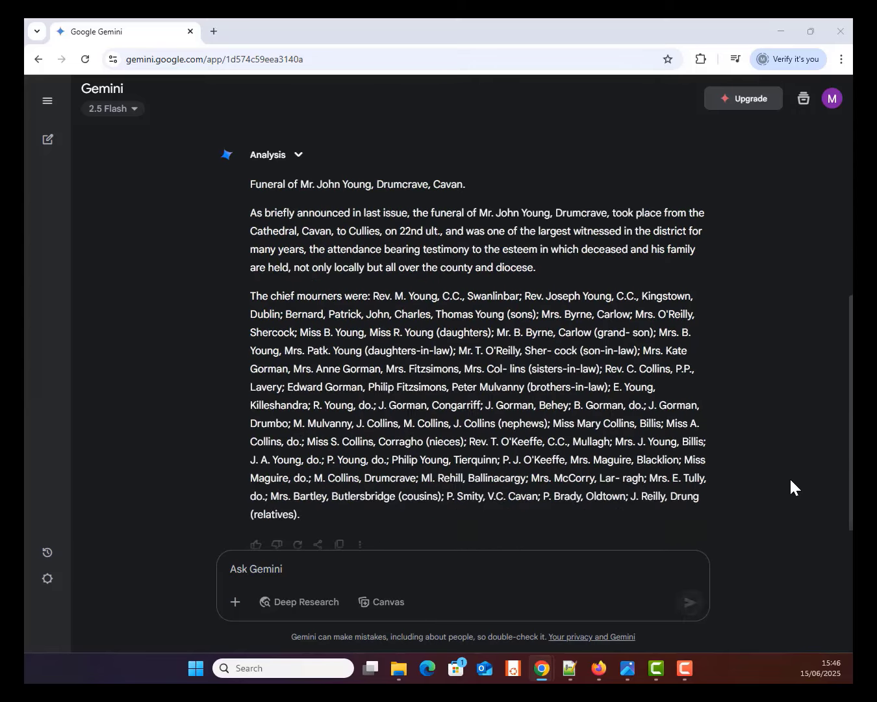
# Ask Gemini to extract every mourner into a table with the header Name, Relationship and Location.
pyautogui.moveTo(284, 320); pyautogui.dragTo(457, 319)
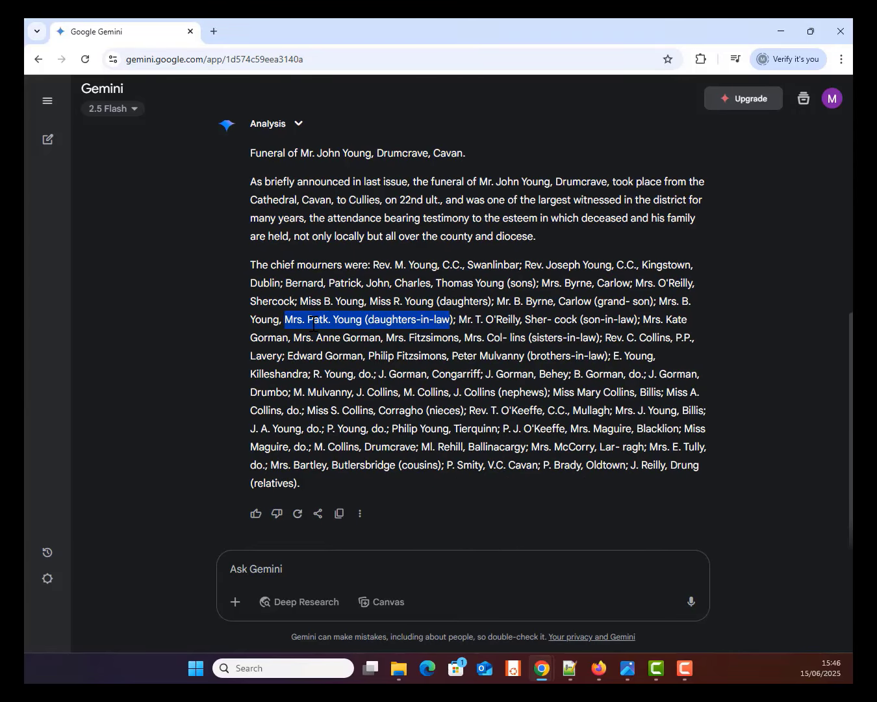
pyautogui.click(480, 356)
pyautogui.write('Please extract every m')
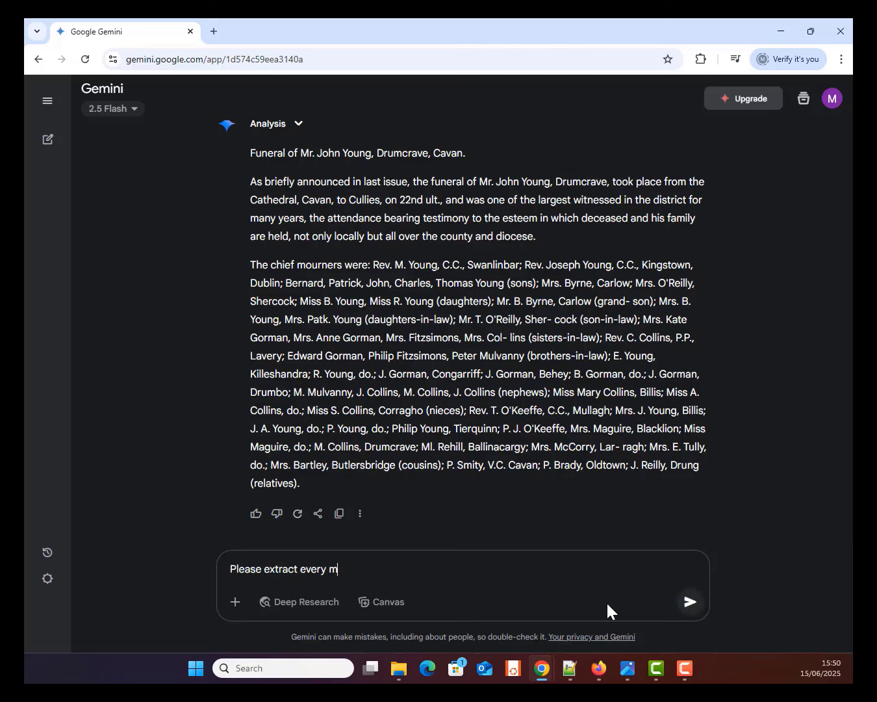
pyautogui.write('ourner into a table with this header:')
pyautogui.hotkey('shift', 'Return')
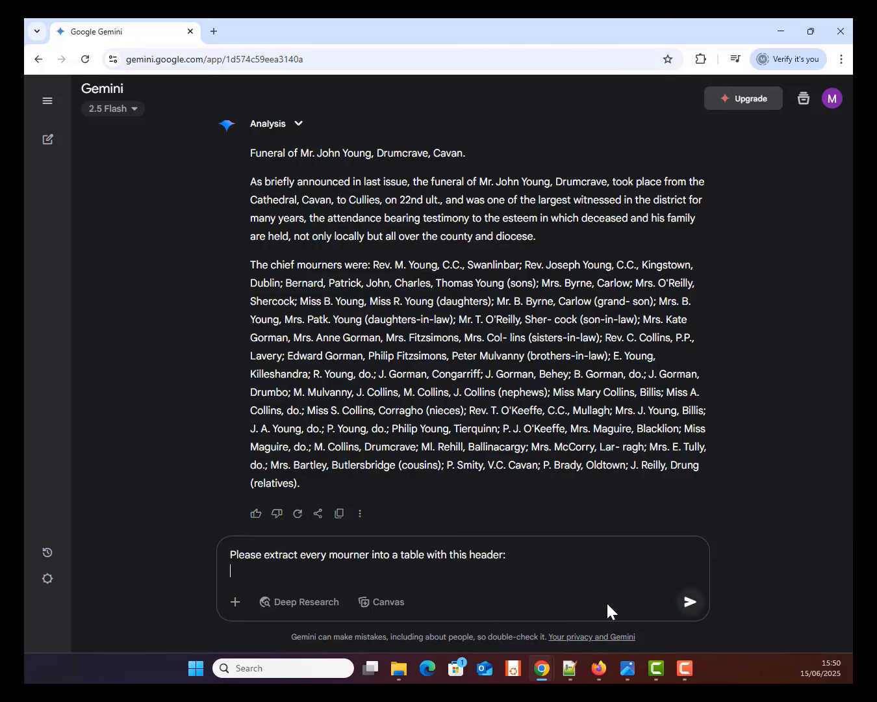
pyautogui.write('* Name')
pyautogui.hotkey('shift', 'Return')
pyautogui.write('* Relationship')
pyautogui.hotkey('shift', 'Return')
pyautogui.write('* L')
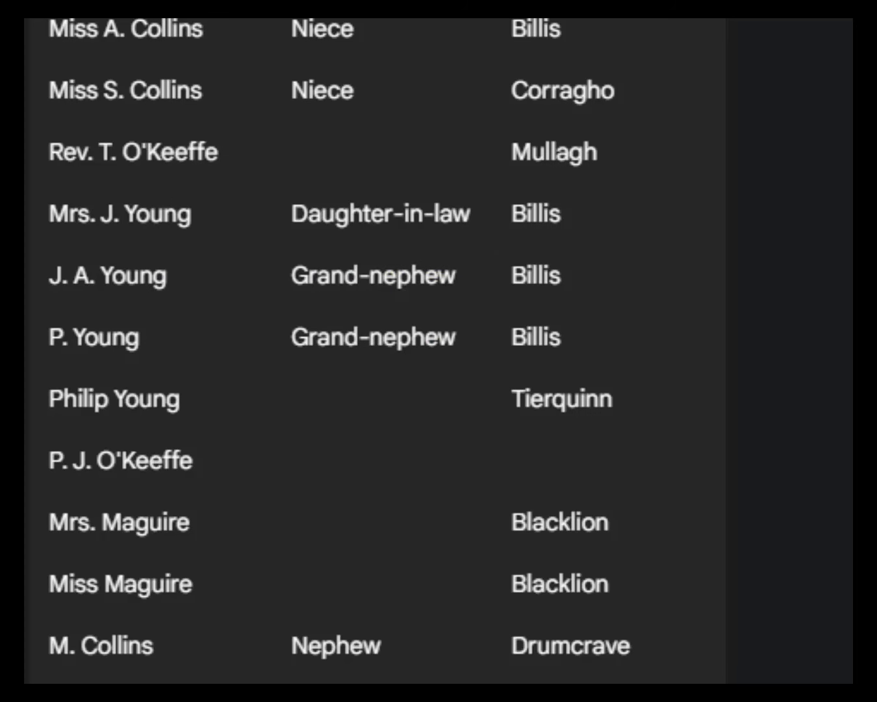
# Tell Gemini that these relationships are not all correct and ask how it is arriving at its inferences.
pyautogui.write('Th')
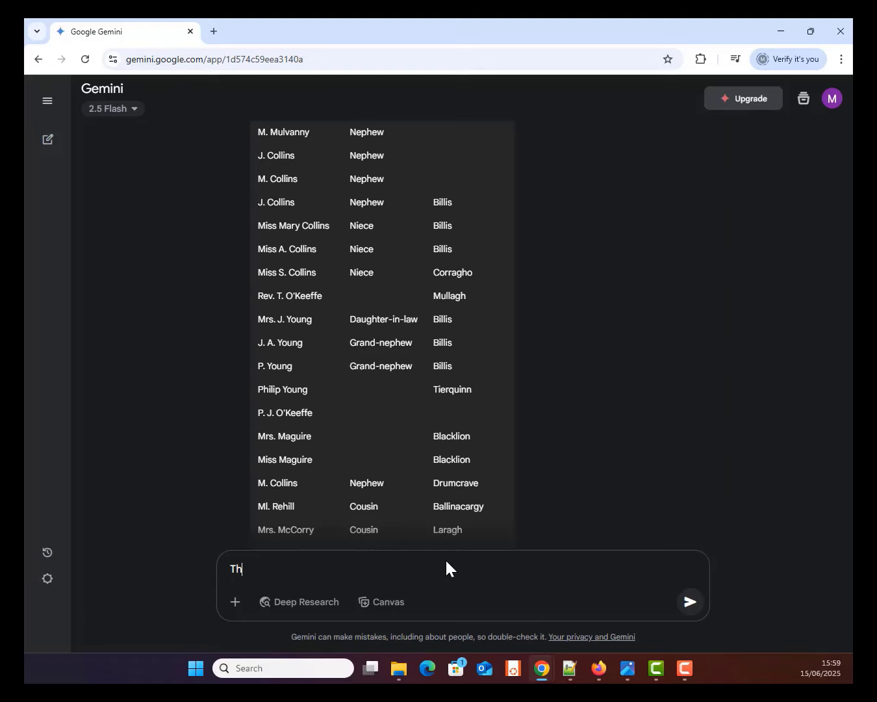
pyautogui.write('ese relationships are not all correct. How are you arriving at your inferences?')
pyautogui.press('Return')
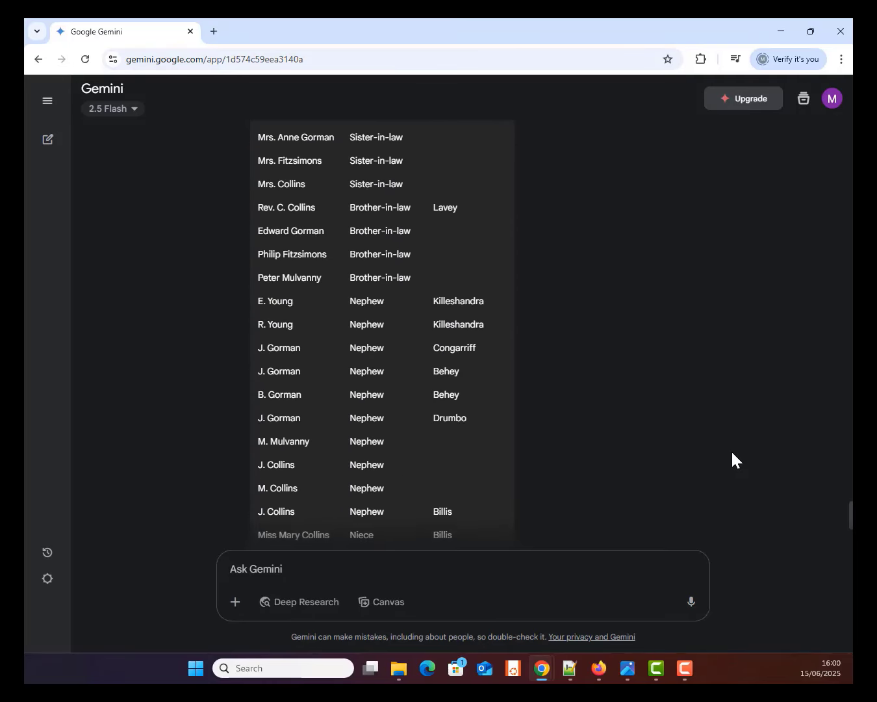
# Explain to Gemini that mourners are grouped into sections ending with a relationship in parentheses, e.g. (cousins), shared by everyone in that section.
pyautogui.click(613, 570)
pyautogui.write('The mourners are grouped into sections that end with the relationship in parenthes')
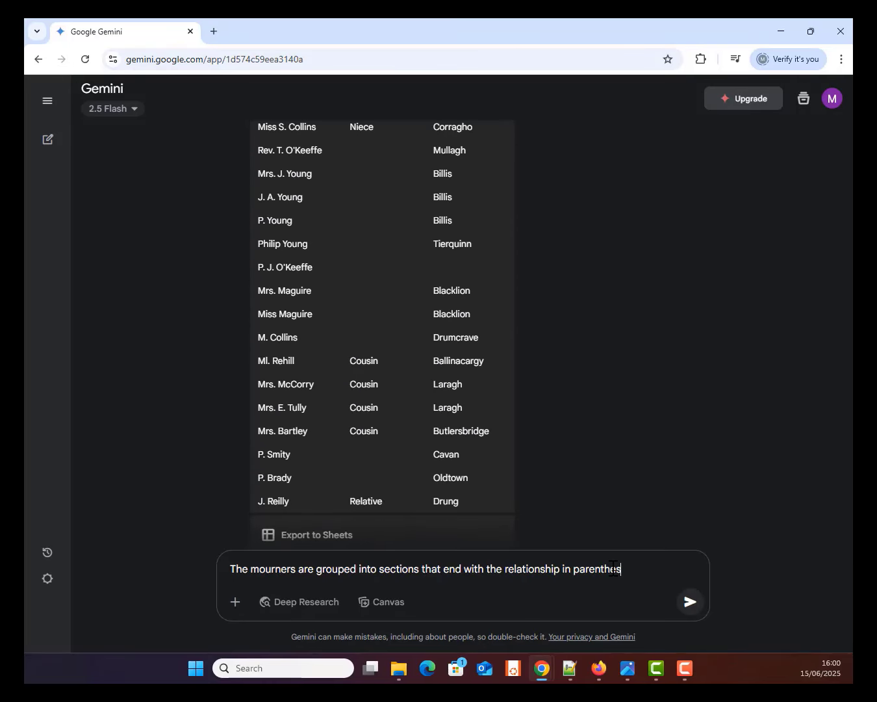
pyautogui.write('es e.g. (cousins). You can assume that')
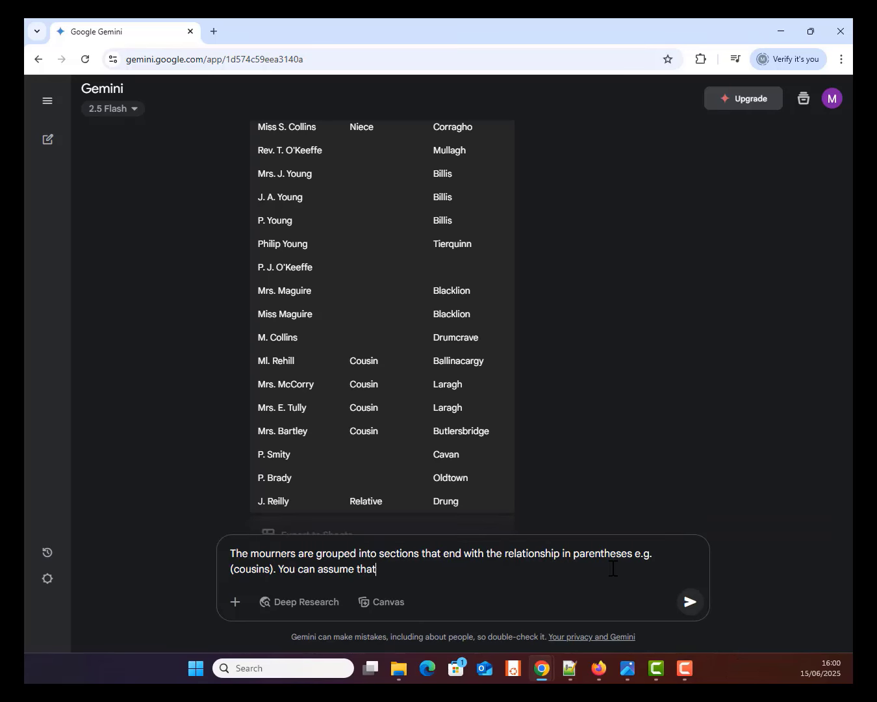
pyautogui.write(' everyone in the specific sections share the')
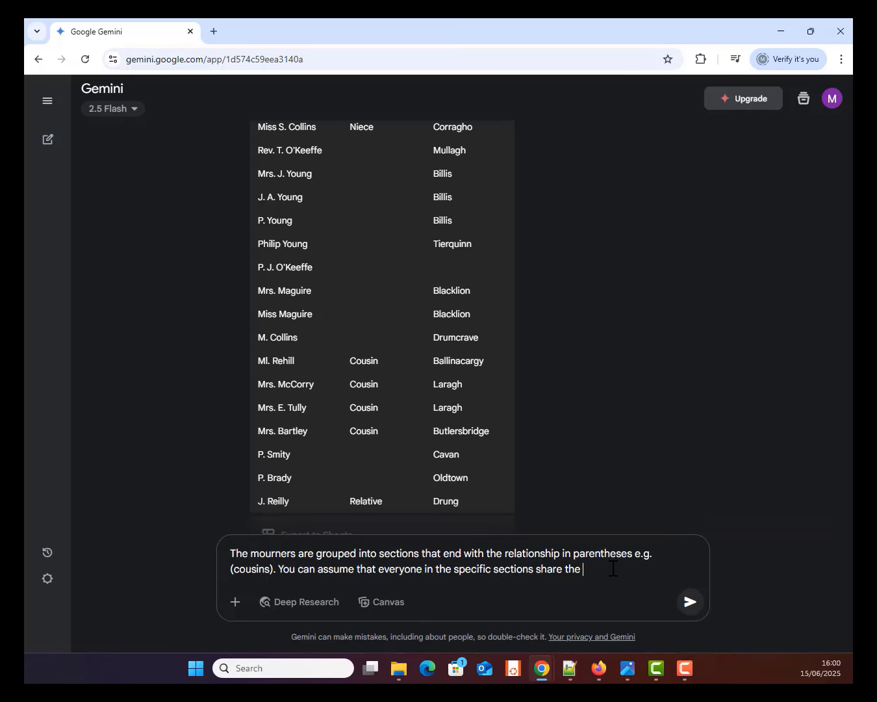
pyautogui.press('Return')
pyautogui.scroll(-6, 622, 537)
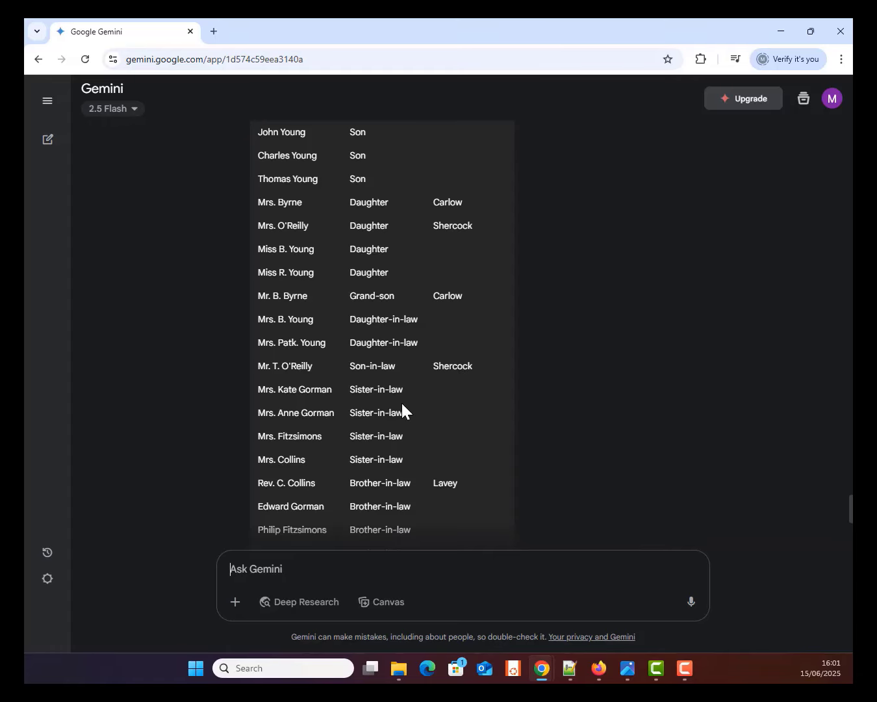
pyautogui.scroll(-5, 403, 403)
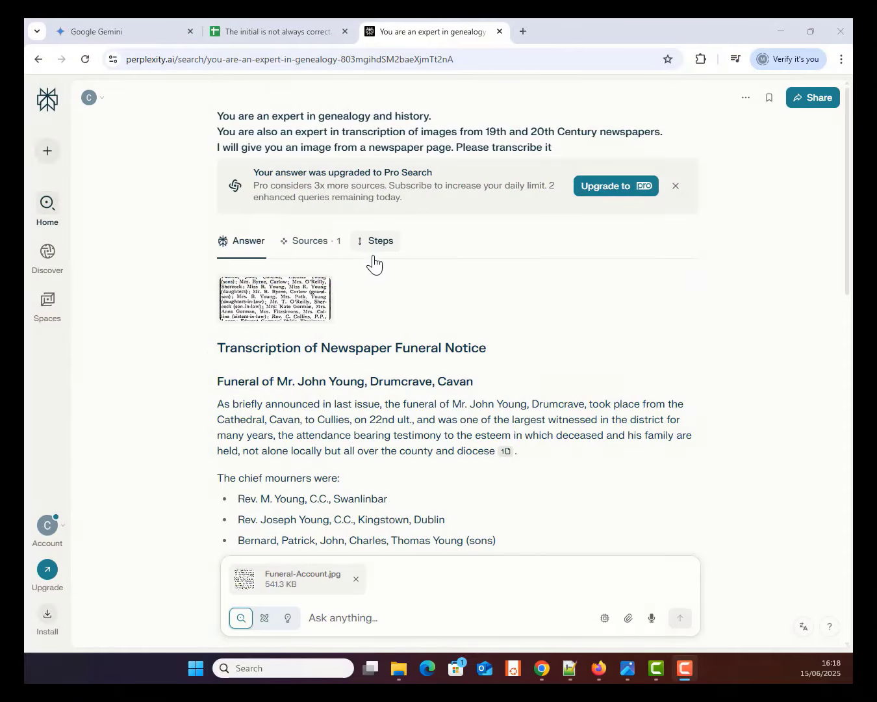
# In Perplexity, examine the transcribed funeral notice and its bulleted list of chief mourners down to the end.
pyautogui.scroll(-3, 652, 465)
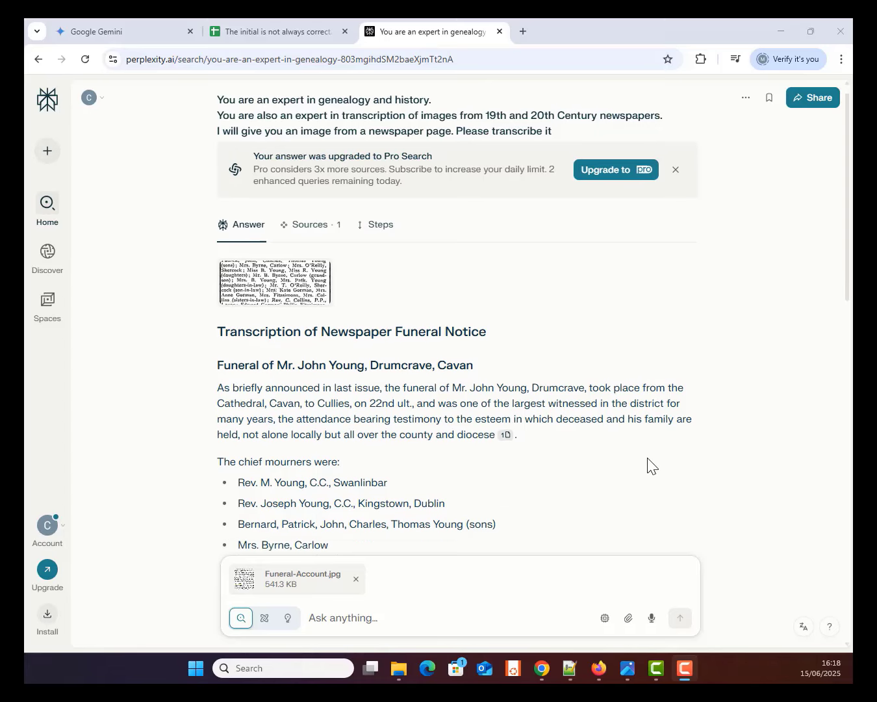
pyautogui.scroll(-1, 652, 465)
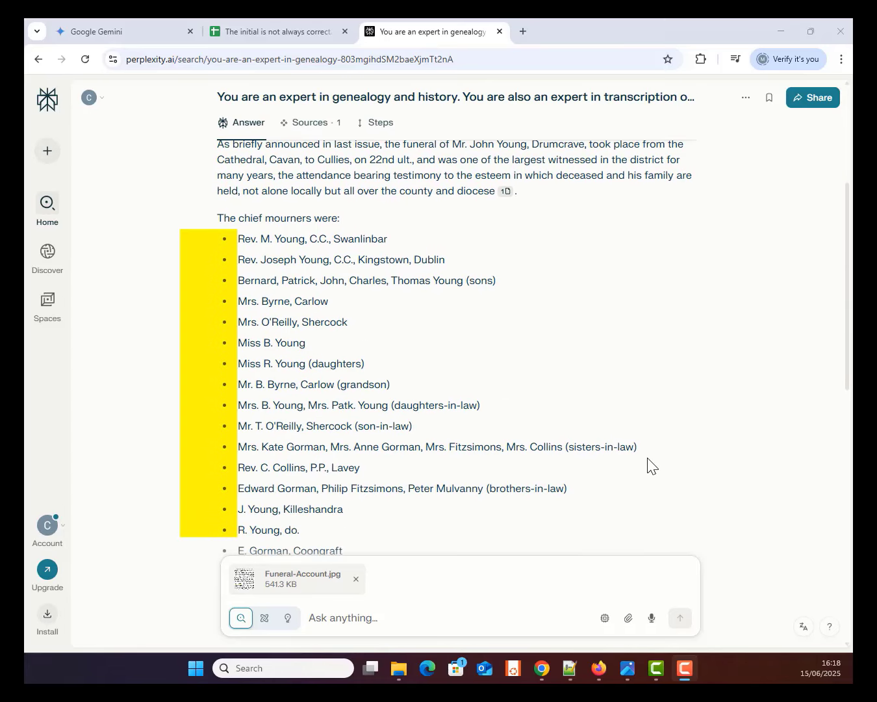
pyautogui.tripleClick(307, 367)
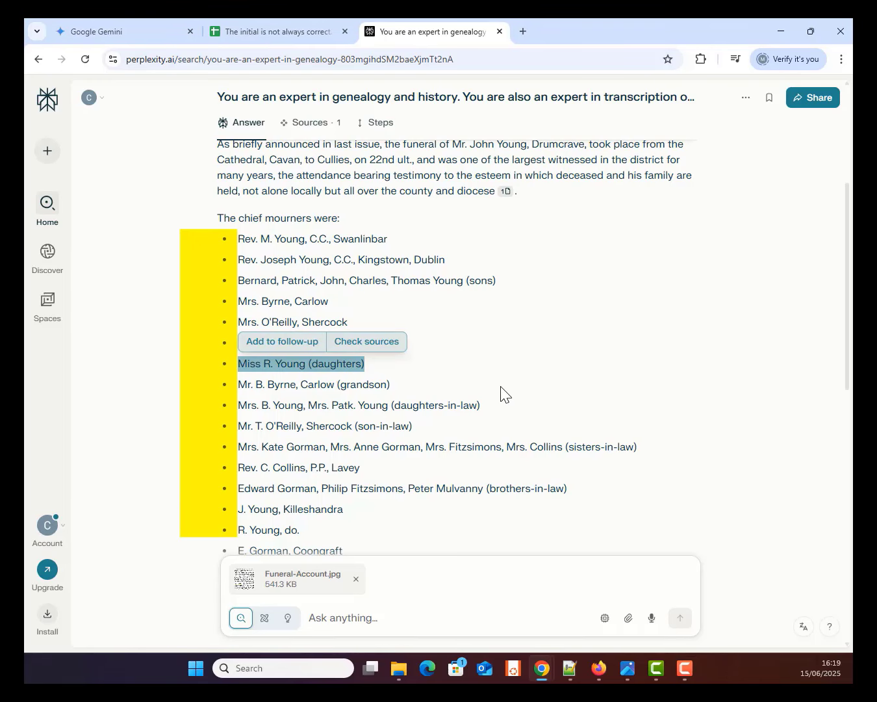
pyautogui.click(501, 391)
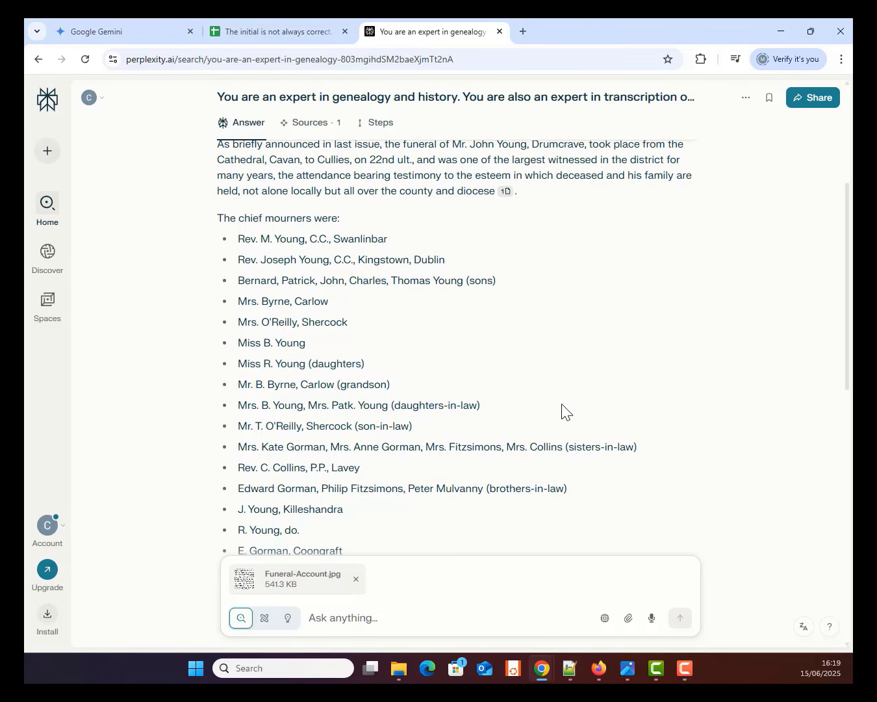
pyautogui.scroll(-4, 563, 409)
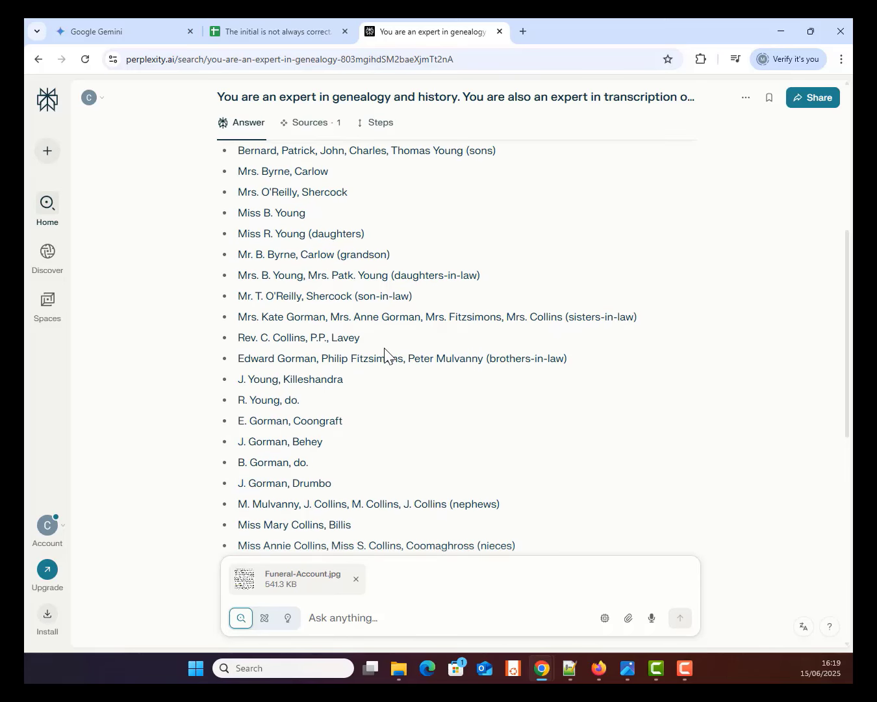
pyautogui.scroll(-4, 384, 349)
pyautogui.scroll(-6, 384, 348)
# Tell Perplexity the document has no bullet points and request an exact transcription, preserving abbreviations as written and reading character by character.
pyautogui.write('There ')
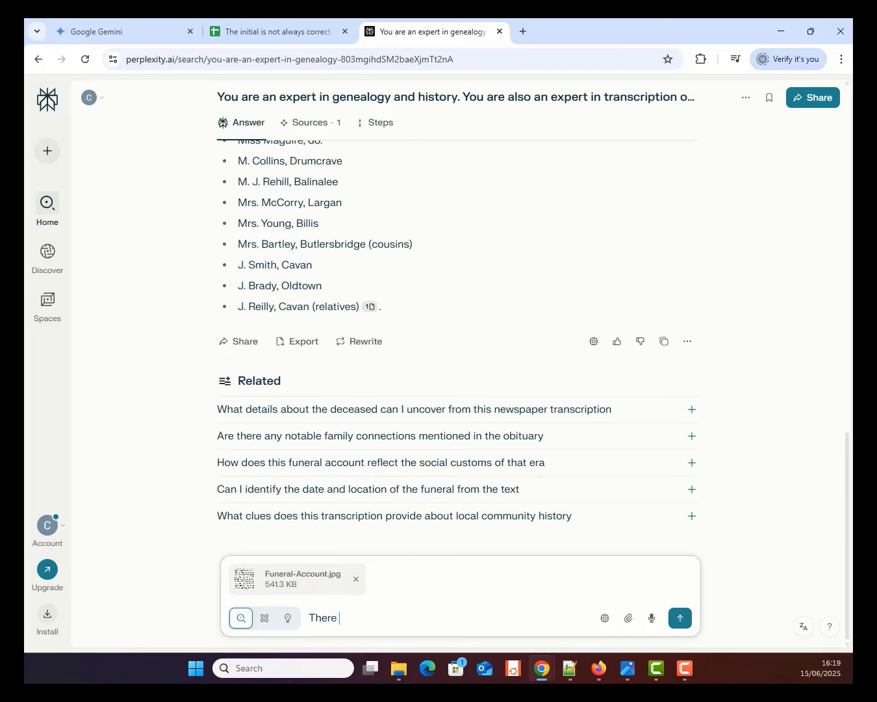
pyautogui.write('are no bullet points in the document. Provide an exact transcription')
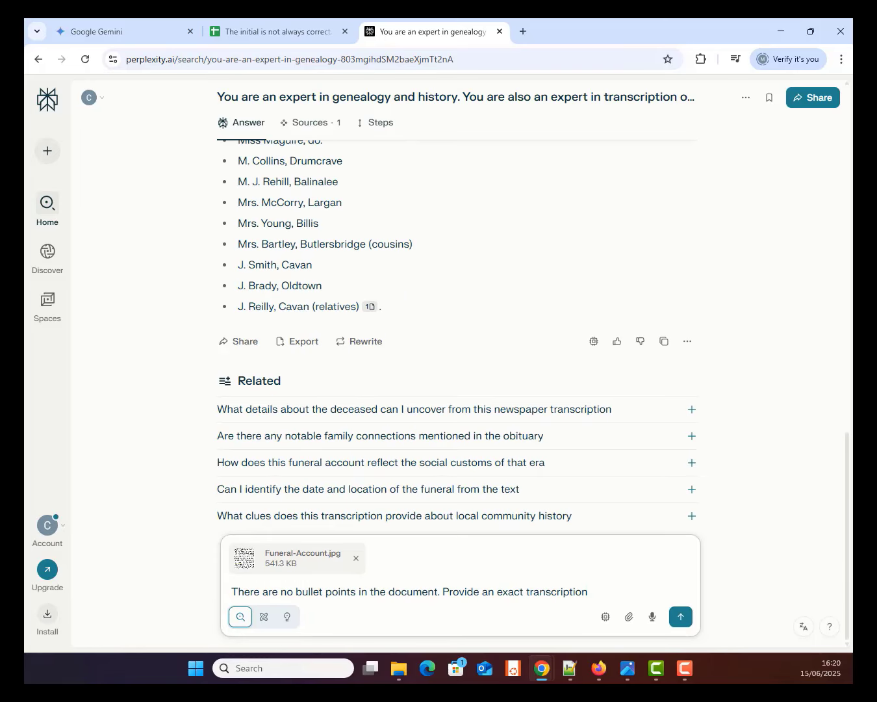
pyautogui.write(' according to these instructions:')
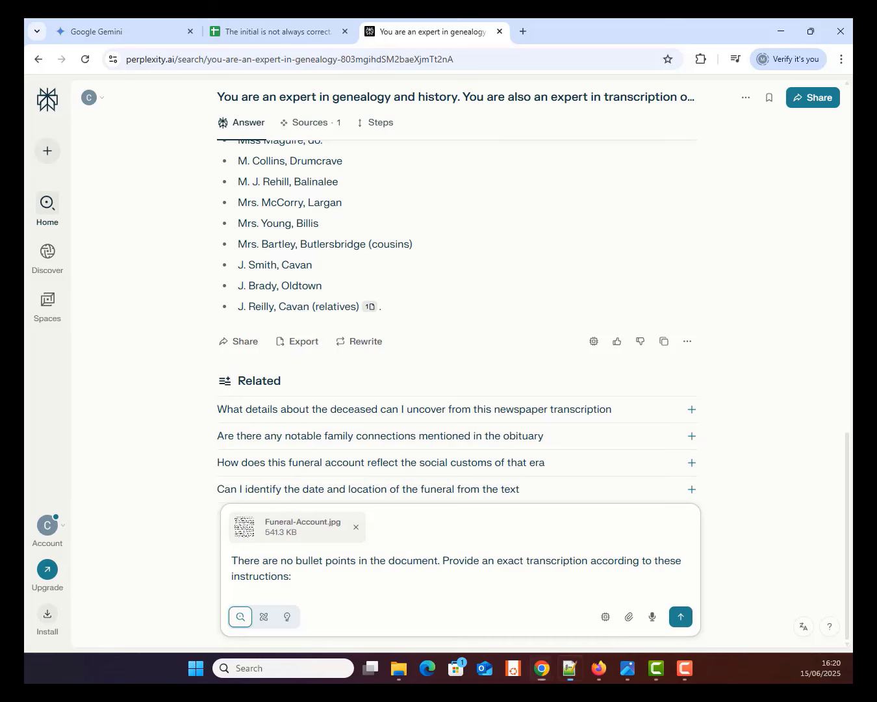
pyautogui.write('* Preserve all other abbreviations exactly as written. * Read character by character to avoid missing names or details. * Do not make assumptions - transcribe exactly what appears in the text. * If uncertain about a name or abbreviation, flag it rather than guessing.')
pyautogui.click(681, 616)
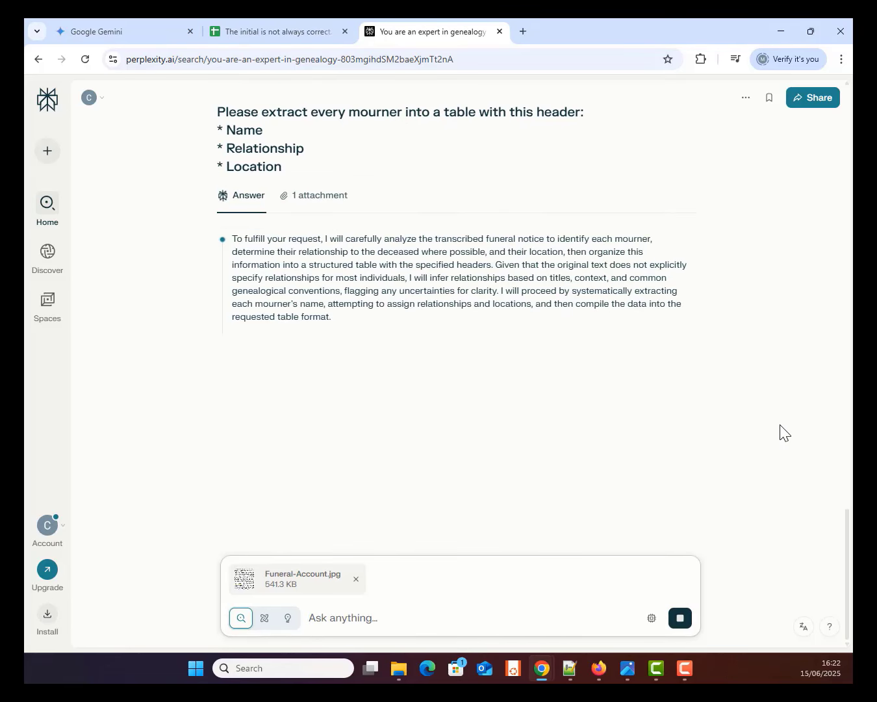
# Check the extracted mourner table and tell Perplexity that each section ends with a parenthesised relationship shared by everyone in it.
pyautogui.scroll(-3, 782, 451)
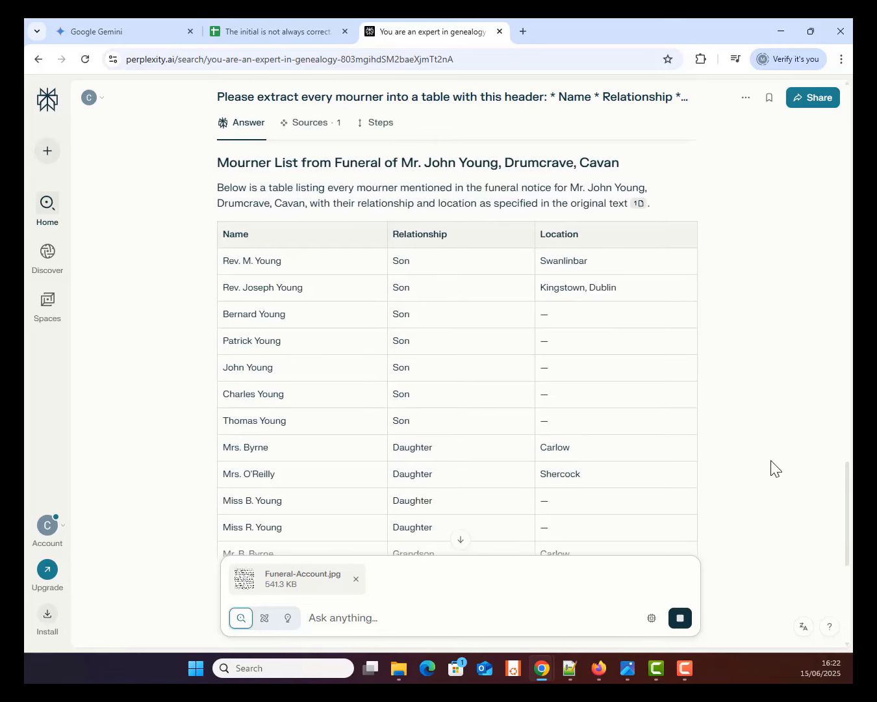
pyautogui.scroll(-6, 772, 466)
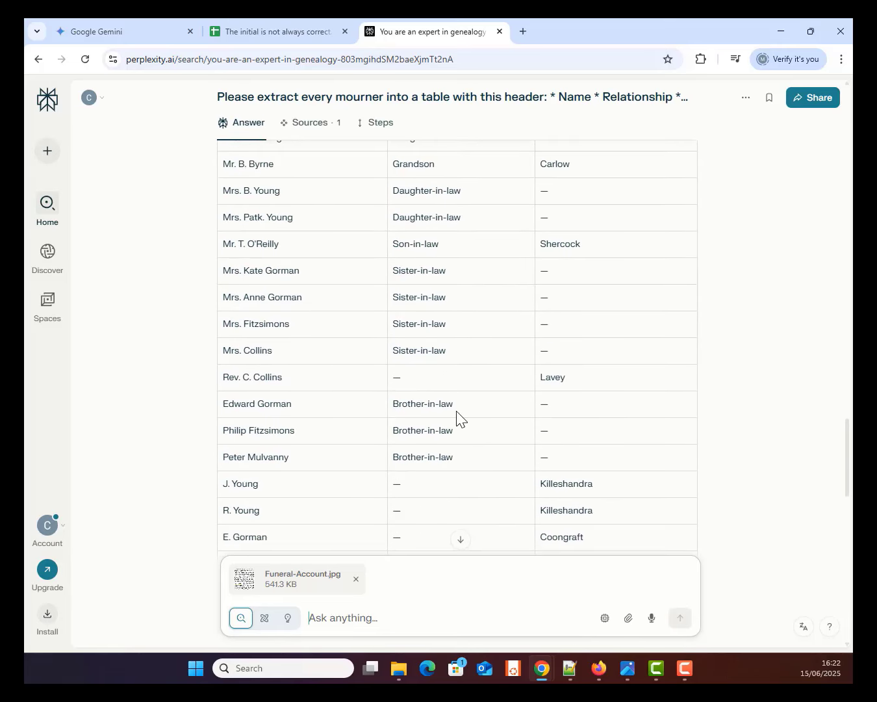
pyautogui.scroll(-10, 457, 416)
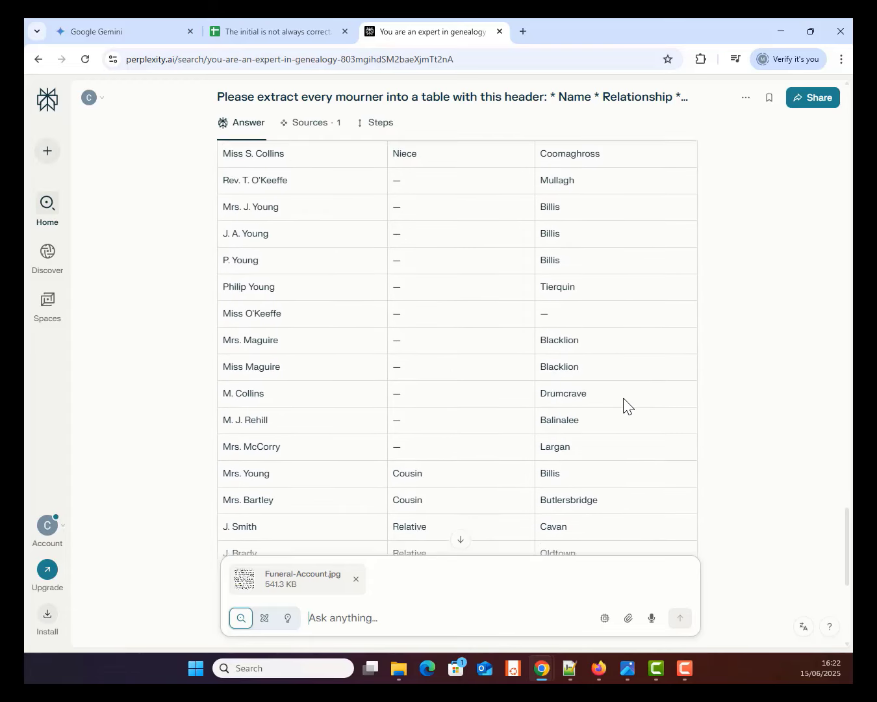
pyautogui.scroll(-2, 623, 403)
pyautogui.write('The mourners are grouped into sections that end with the relationship in parentheses e.g. (cousins). You can assume that everyone in the specific sections share the relationship.')
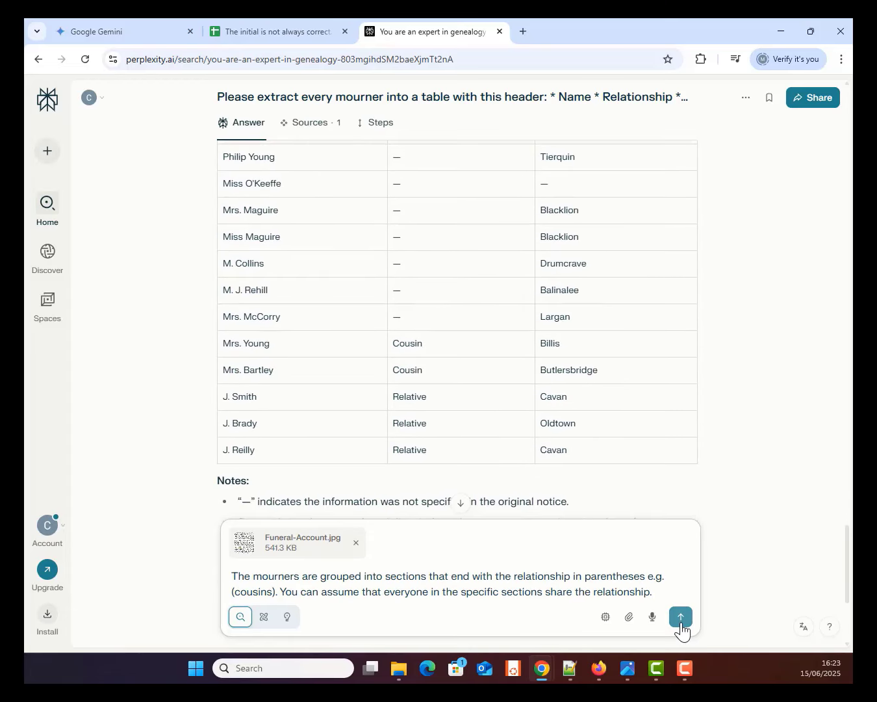
pyautogui.click(681, 621)
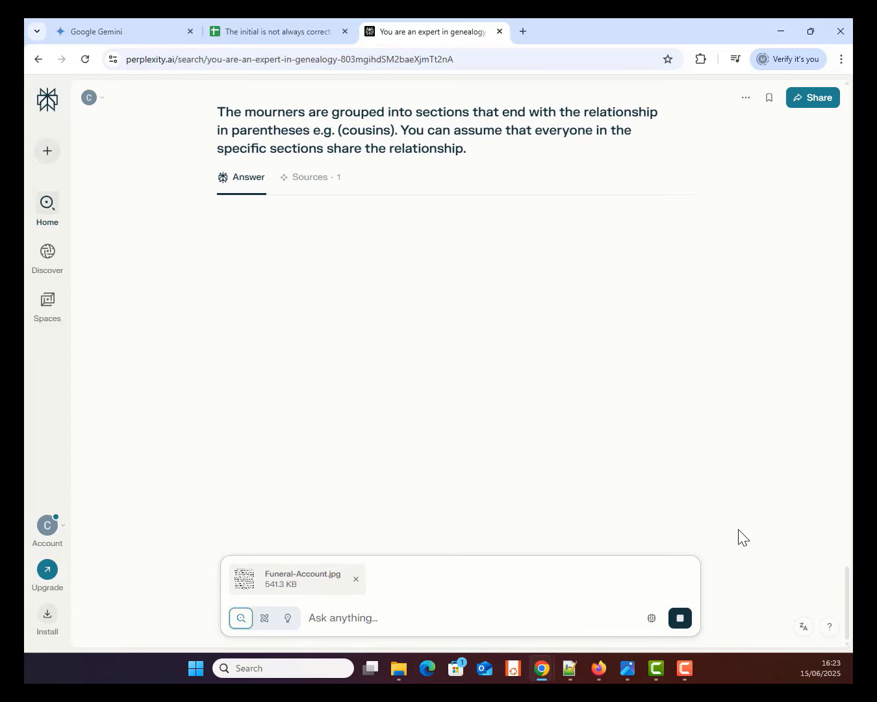
# Tell Perplexity that, based on the previous instructions of how the sections are laid out, it should be able to infer every relationship.
pyautogui.scroll(-5, 741, 535)
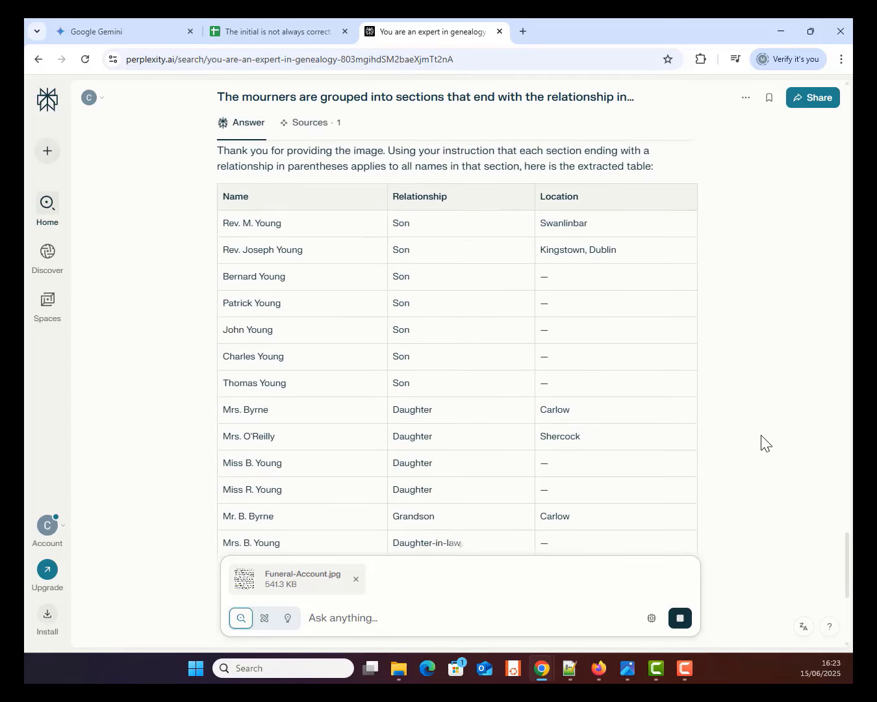
pyautogui.scroll(-10, 765, 444)
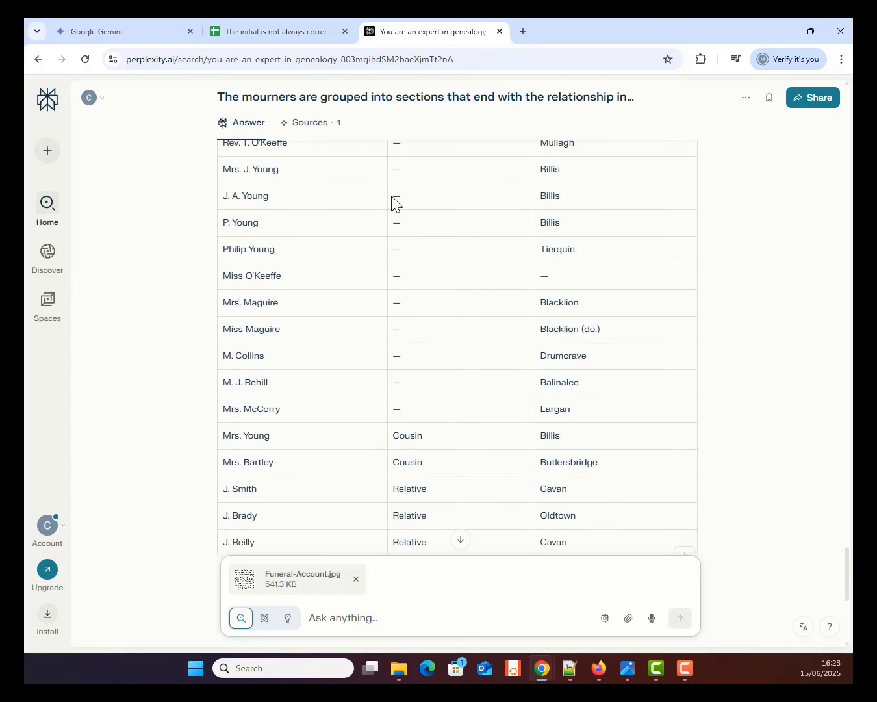
pyautogui.scroll(1, 429, 376)
pyautogui.write('Based on')
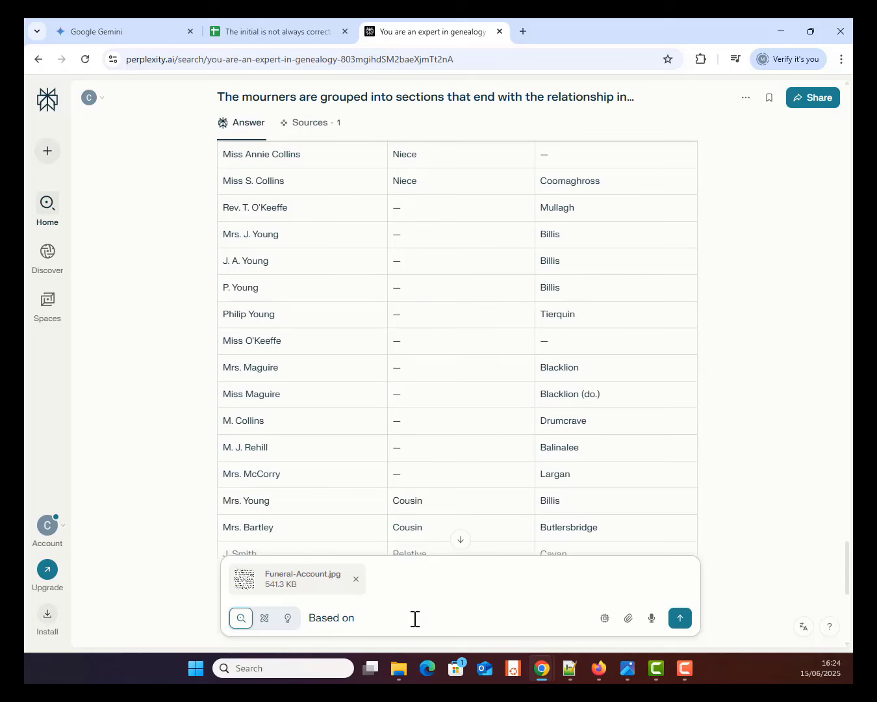
pyautogui.write(' my previous instructions of how the secti')
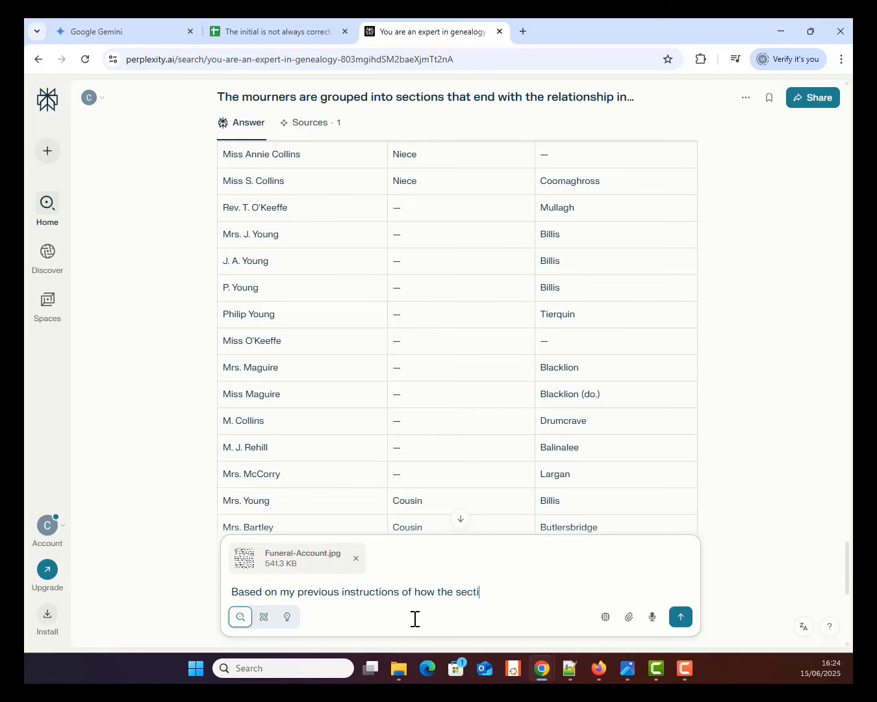
pyautogui.write('ons are laid out, you should be able to')
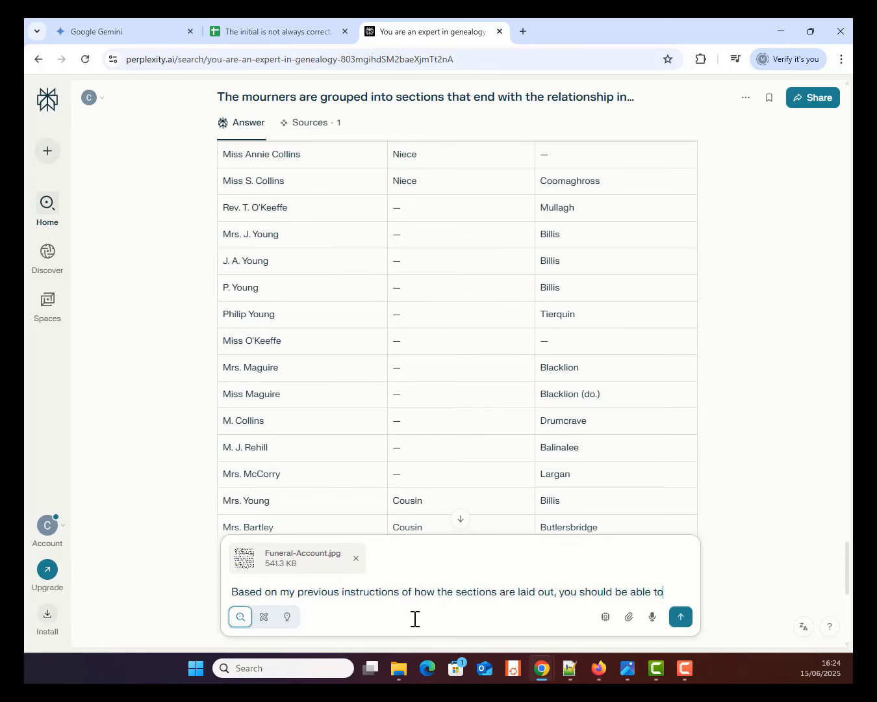
pyautogui.write(' infer every relationship.')
pyautogui.press('Return')
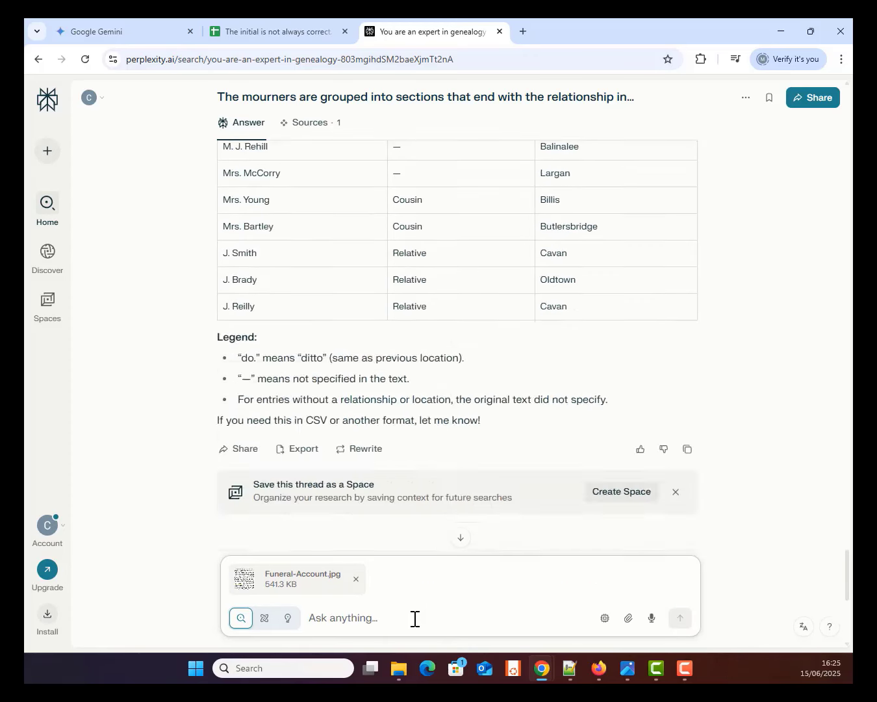
# Review the Relationship column of the regenerated mourner table from the first row down.
pyautogui.scroll(-6, 622, 456)
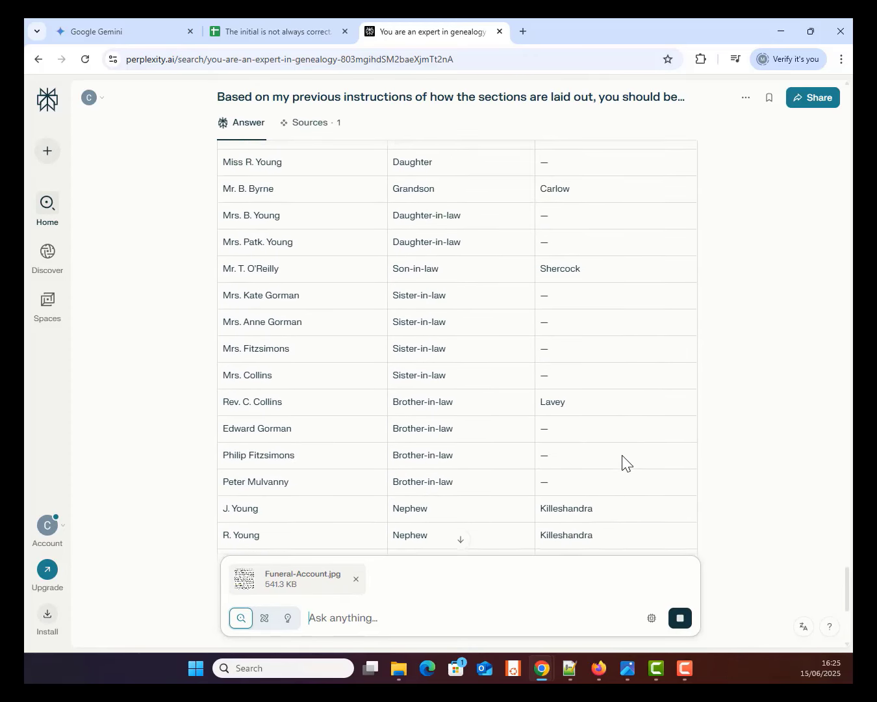
pyautogui.scroll(5, 622, 457)
pyautogui.scroll(-1, 447, 496)
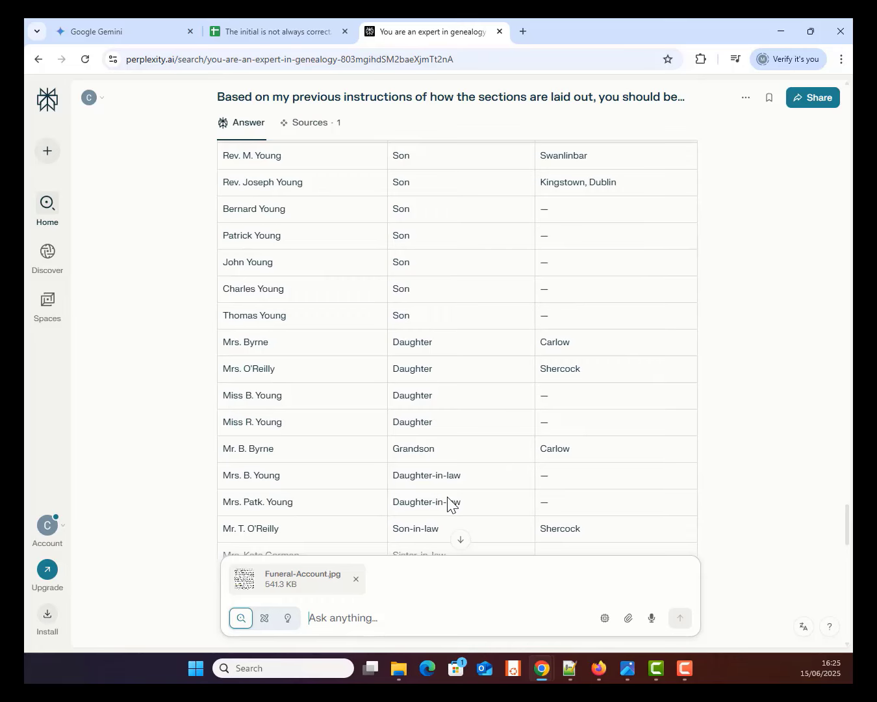
pyautogui.scroll(-8, 456, 422)
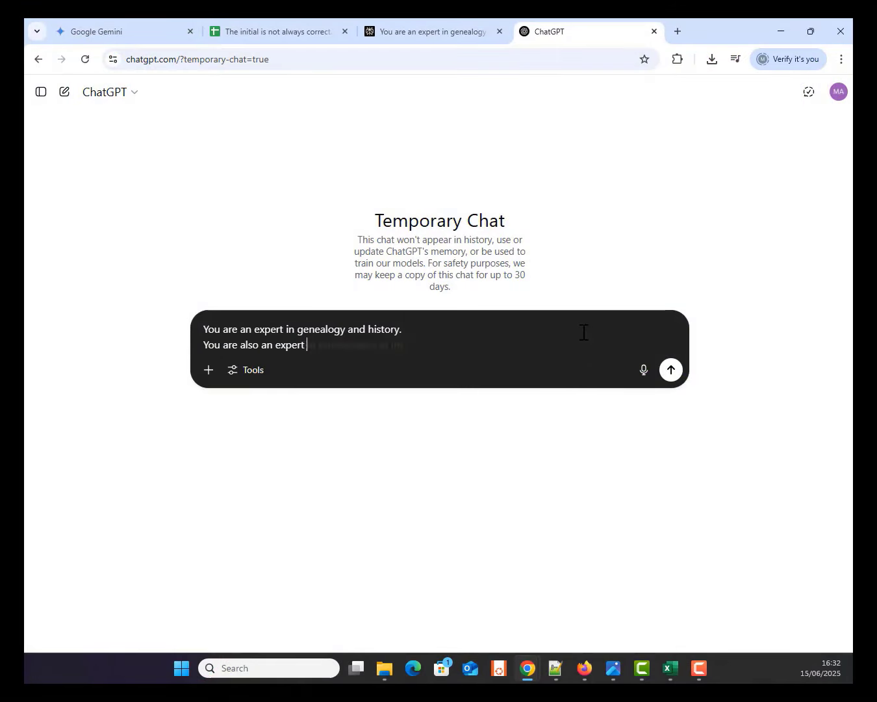
# In a ChatGPT temporary chat, write a prompt addressing it as an expert in transcribing 19th and 20th Century newspaper images and announcing an image.
pyautogui.write('in transcription of images of 19th and 20th C')
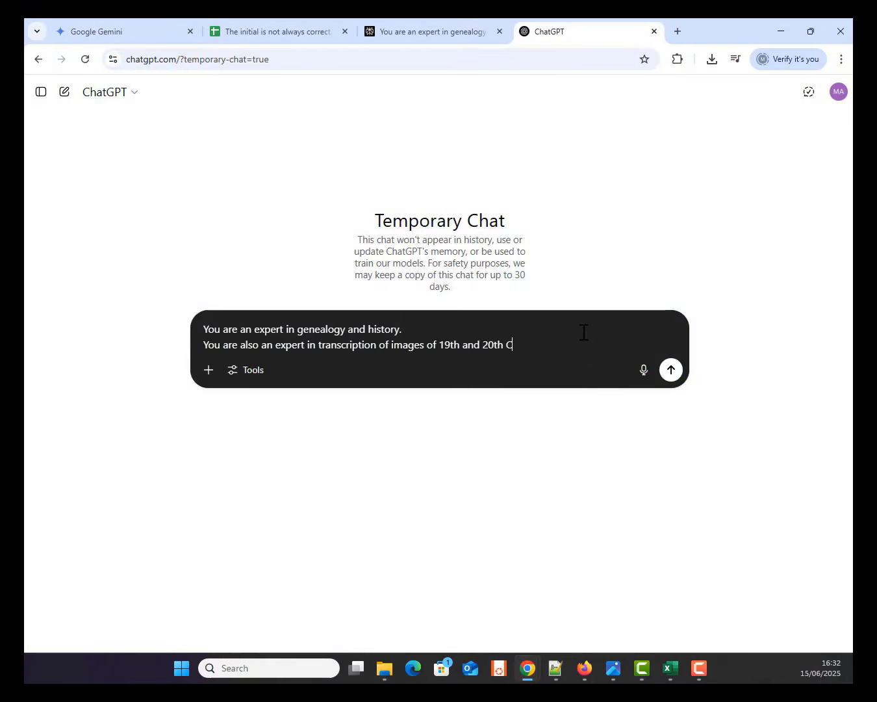
pyautogui.write('entury newspapers.')
pyautogui.hotkey('shift', 'Return')
pyautogui.write('I will give you an image')
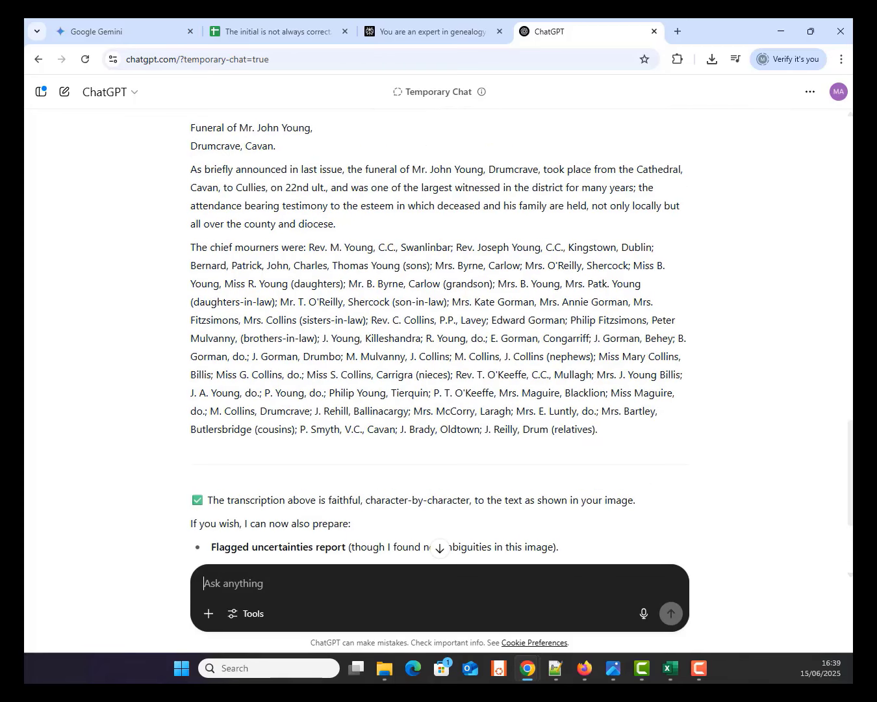
# Ask ChatGPT to extract every mourner into a table with the header Name, Relationship and Location.
pyautogui.write('Please extract every mourner into a table with this hea')
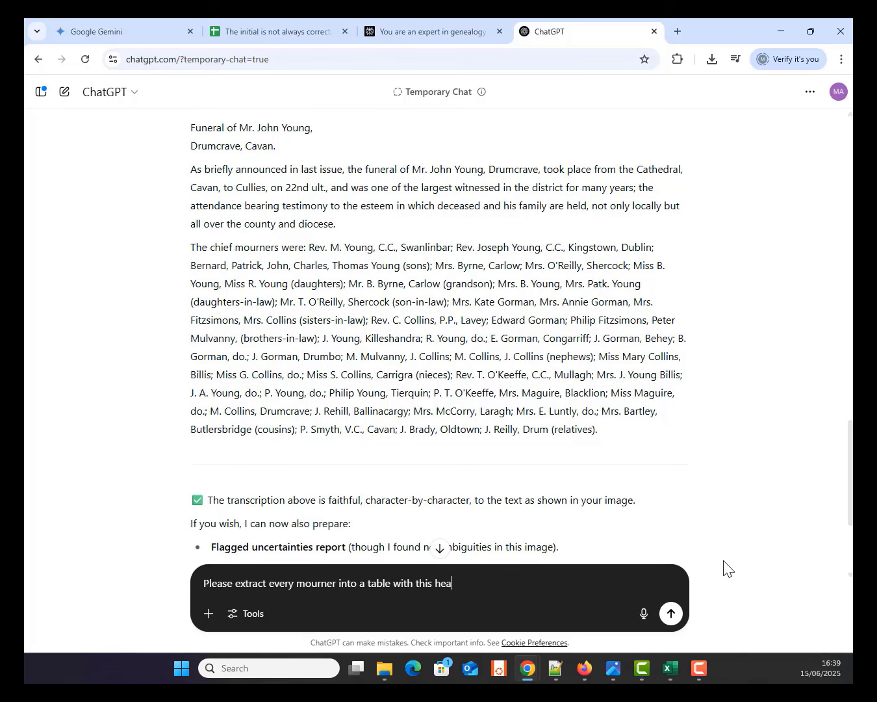
pyautogui.write('der:')
pyautogui.hotkey('shift', 'Return')
pyautogui.write('* Name')
pyautogui.hotkey('shift', 'Return')
pyautogui.write('* Relationship')
pyautogui.hotkey('shift', 'Return')
pyautogui.write('* Location')
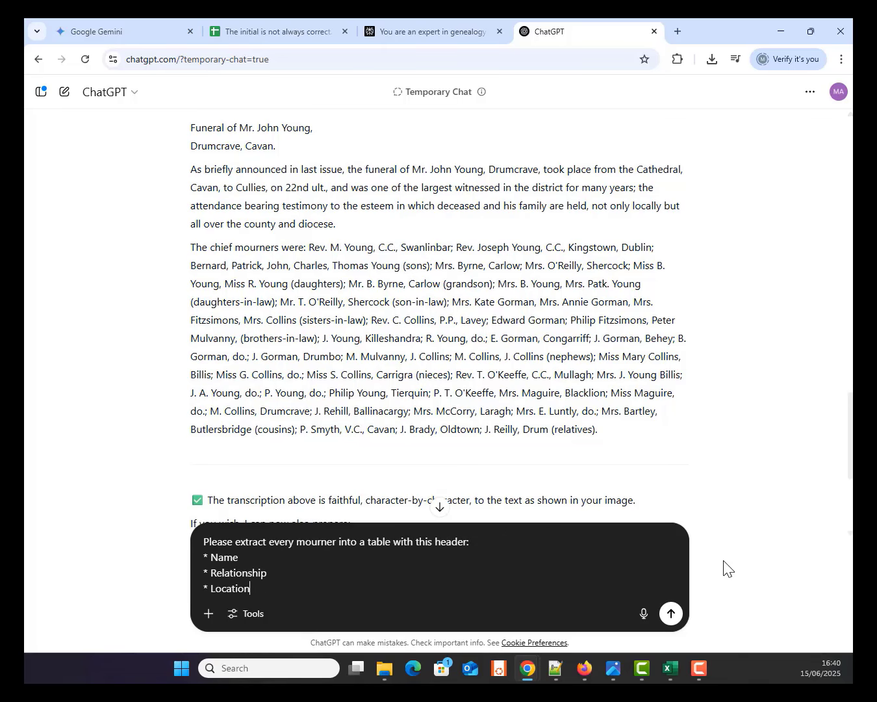
pyautogui.press('Return')
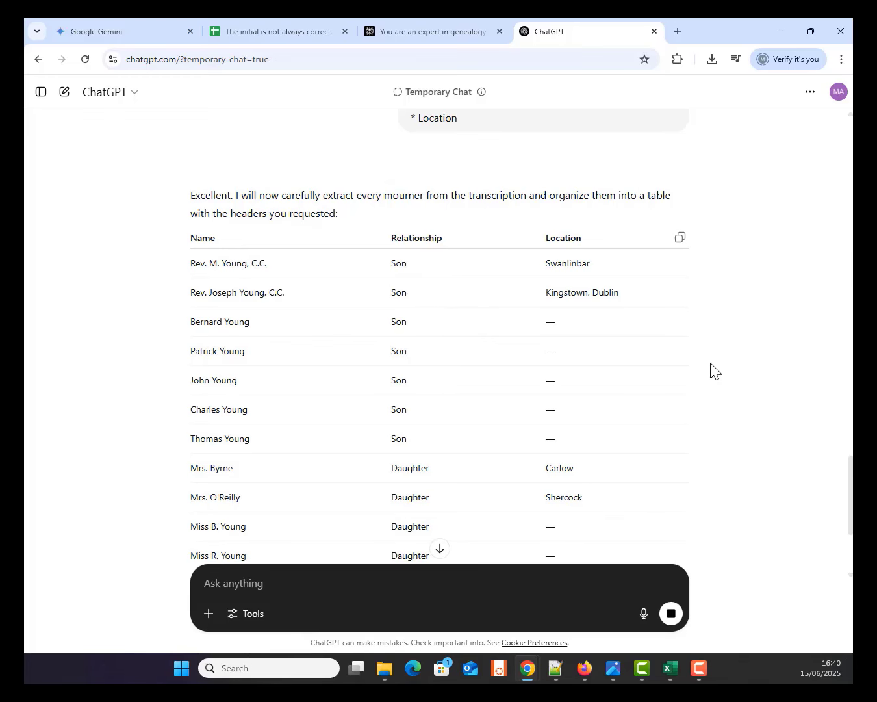
# Review the relationships and locations in ChatGPT's mourner table down to the last row.
pyautogui.scroll(-5, 764, 410)
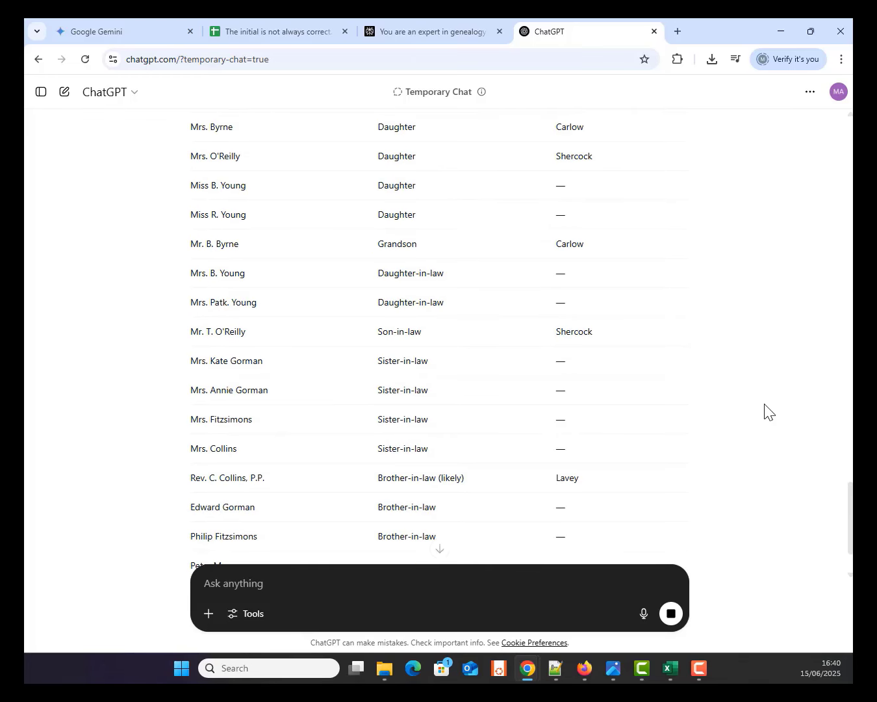
pyautogui.scroll(-2, 765, 408)
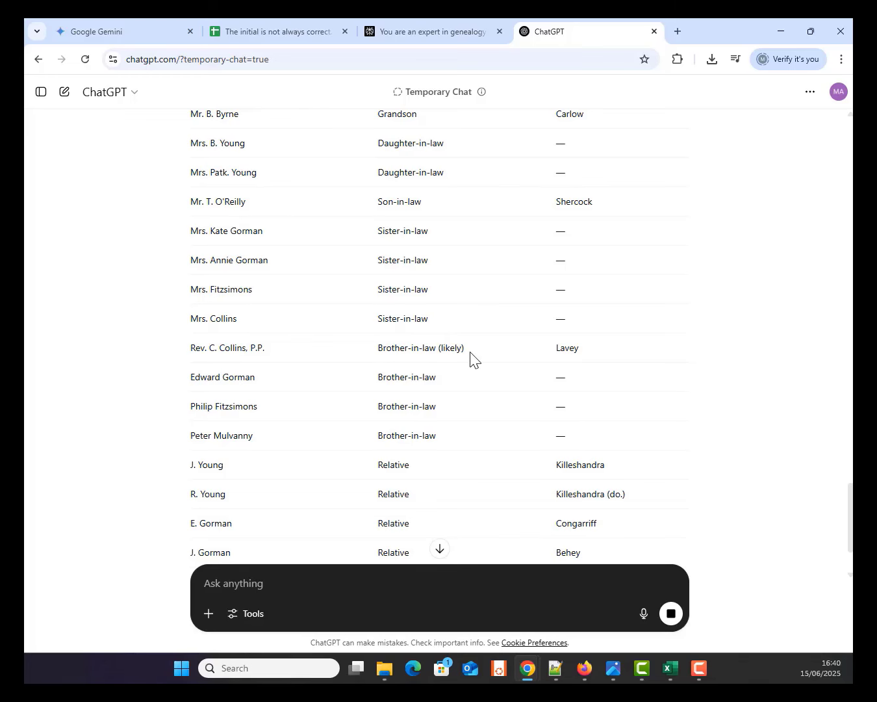
pyautogui.scroll(-4, 717, 414)
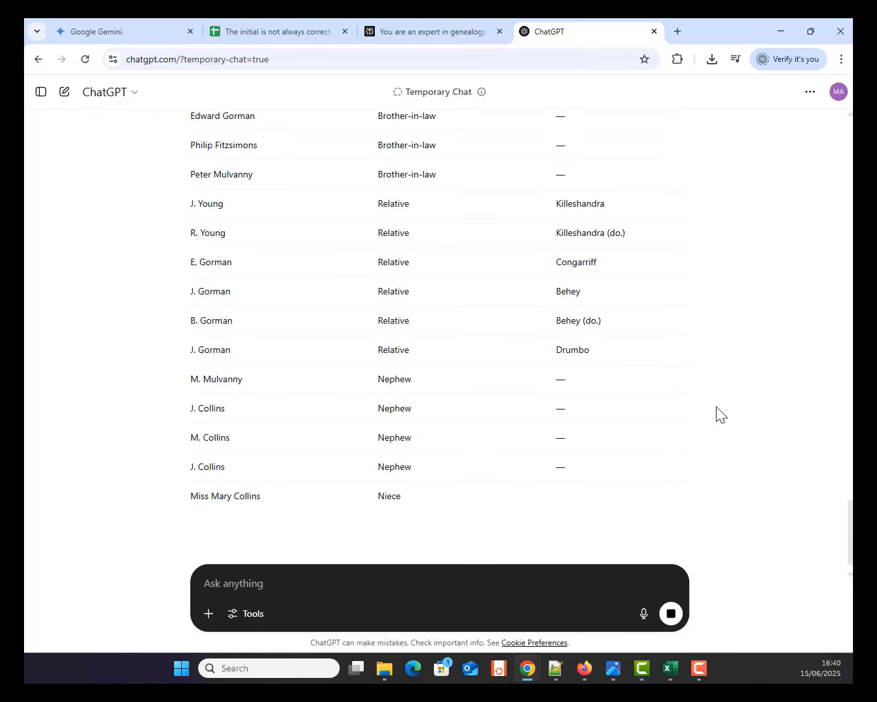
pyautogui.scroll(-8, 717, 413)
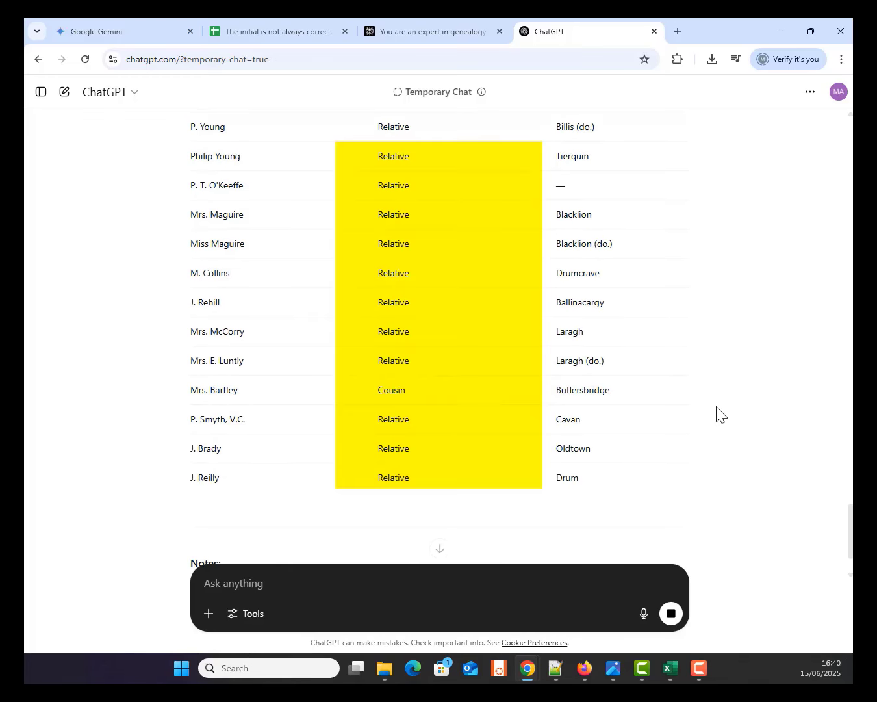